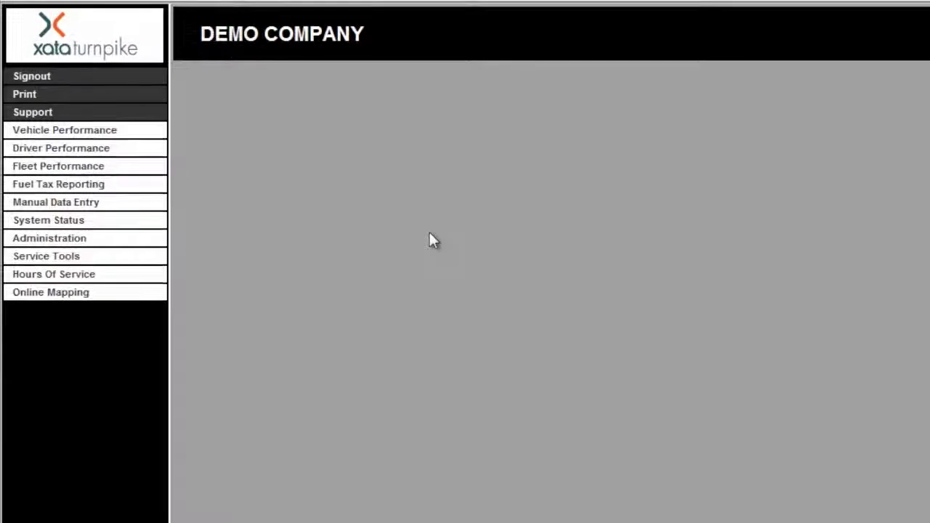
# - Open Online Mapping and load the map for the All group with Standard units and Regular icons
pyautogui.click(98, 294)
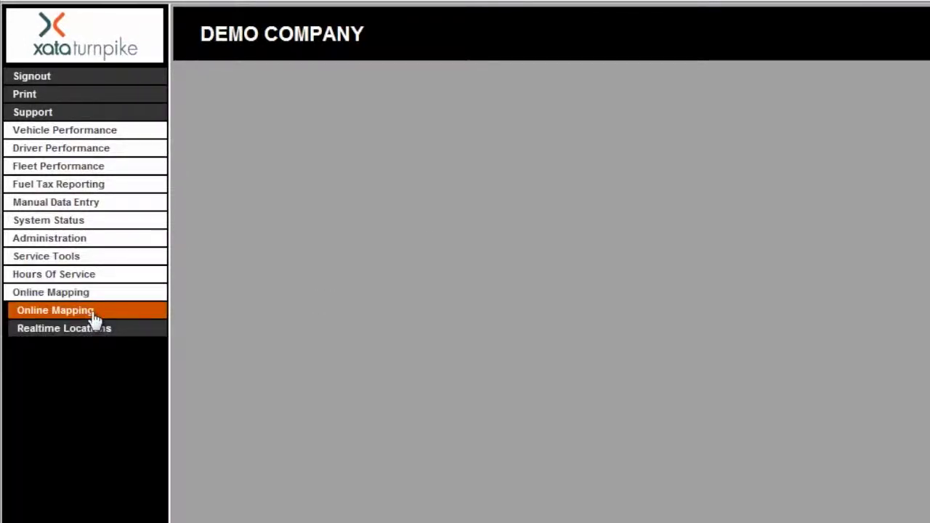
pyautogui.click(93, 311)
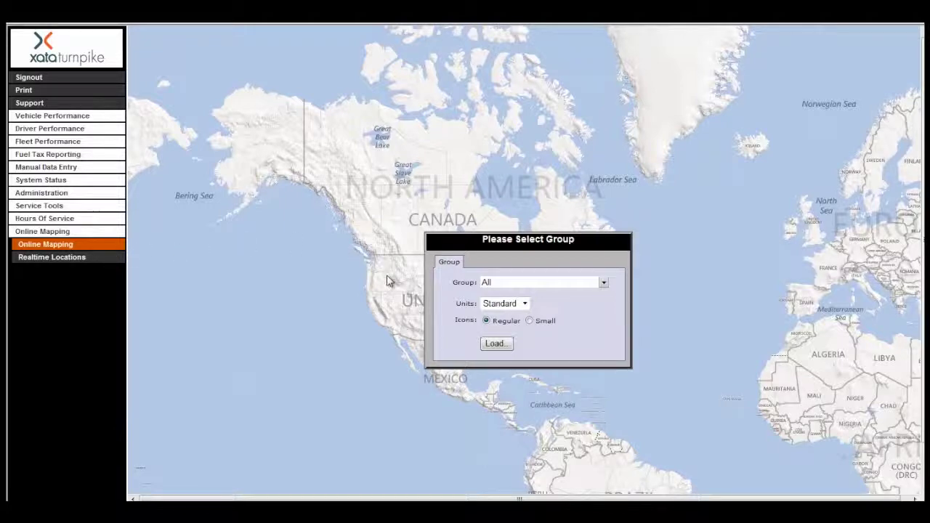
pyautogui.click(492, 345)
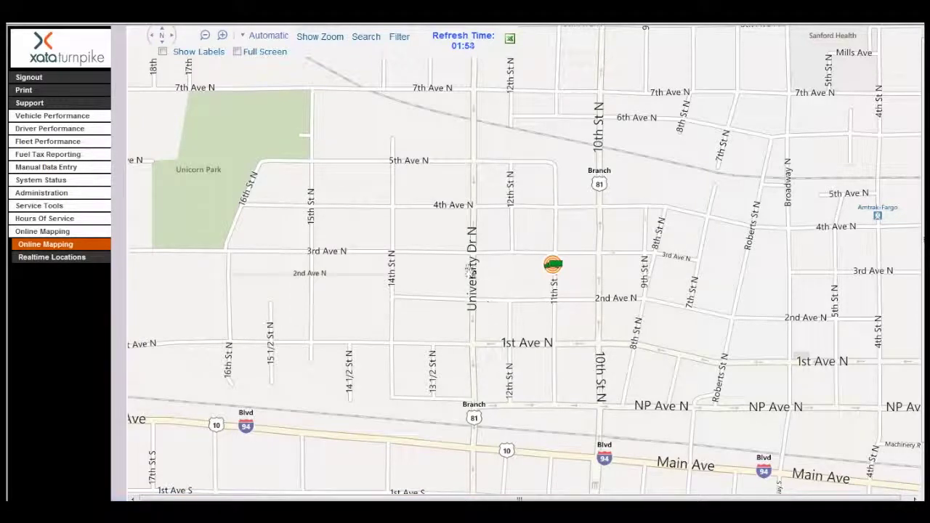
# - Pan the street map around the vehicle near 11th St N and test zooming out and back in
pyautogui.moveTo(508, 280); pyautogui.dragTo(433, 273)
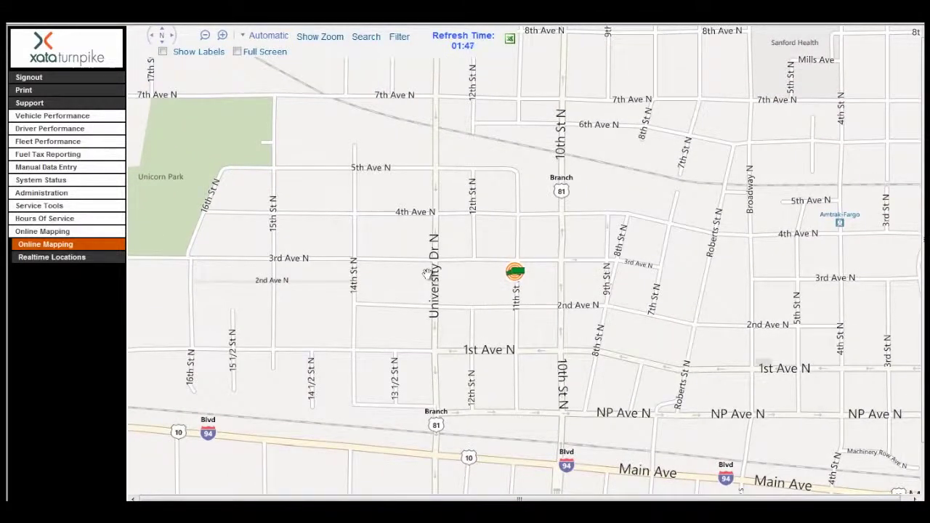
pyautogui.scroll(1, 427, 273)
pyautogui.scroll(-1, 427, 273)
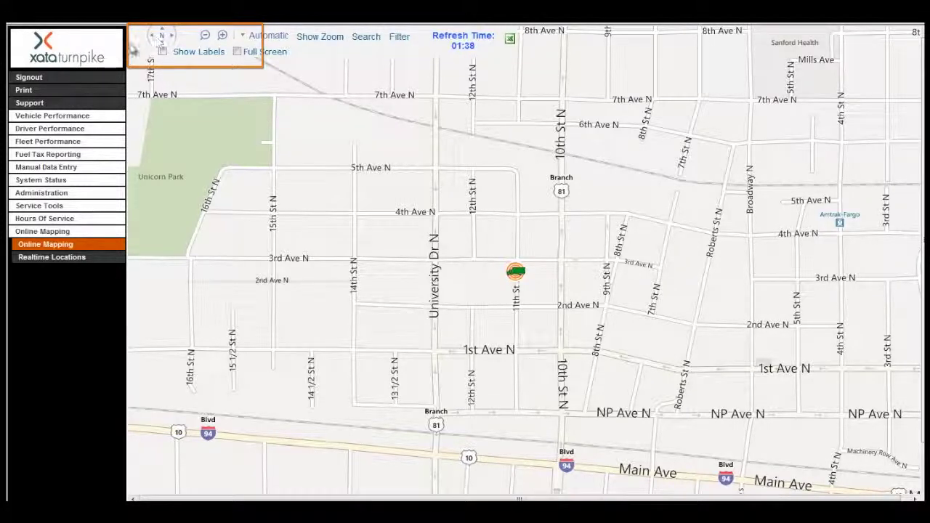
pyautogui.click(156, 41)
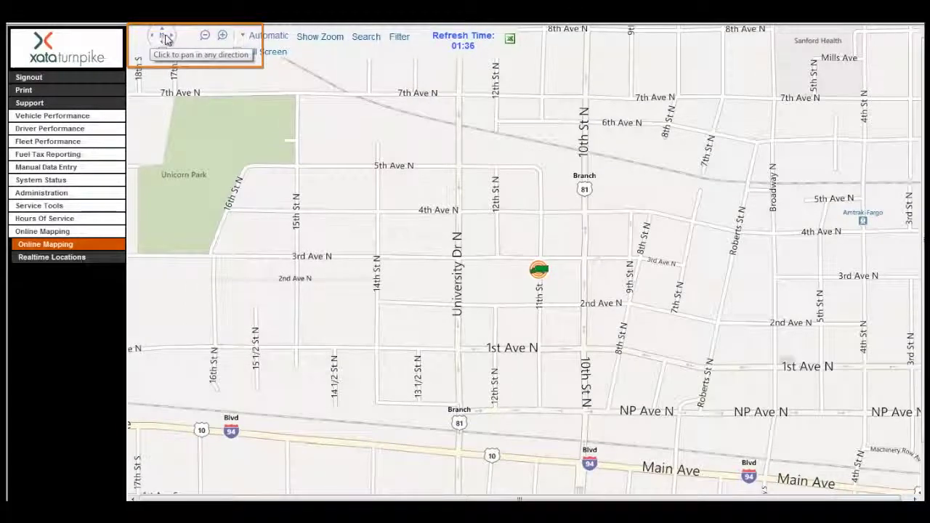
pyautogui.click(206, 36)
pyautogui.click(222, 38)
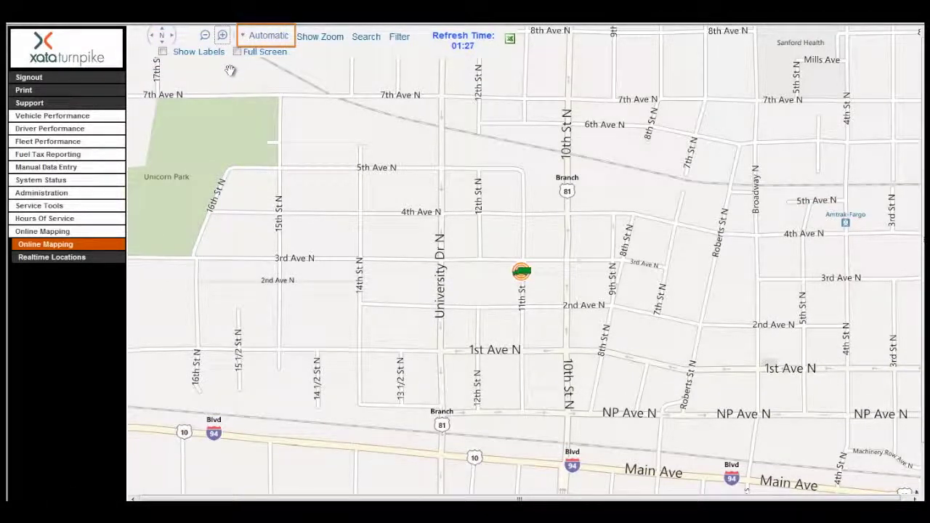
pyautogui.moveTo(265, 48)
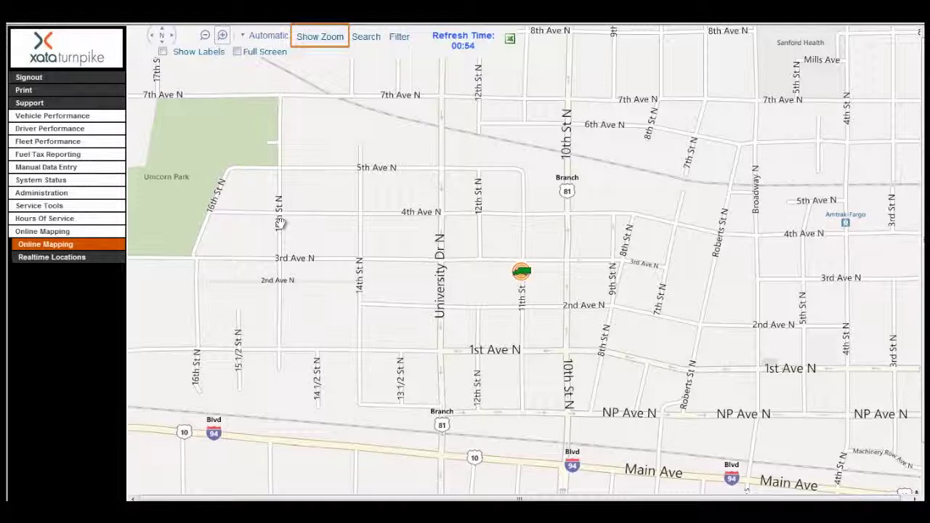
# - Show the zoom controls and save a default zoom and location beside 10th St N, between 2nd and 3rd Ave N
pyautogui.click(320, 40)
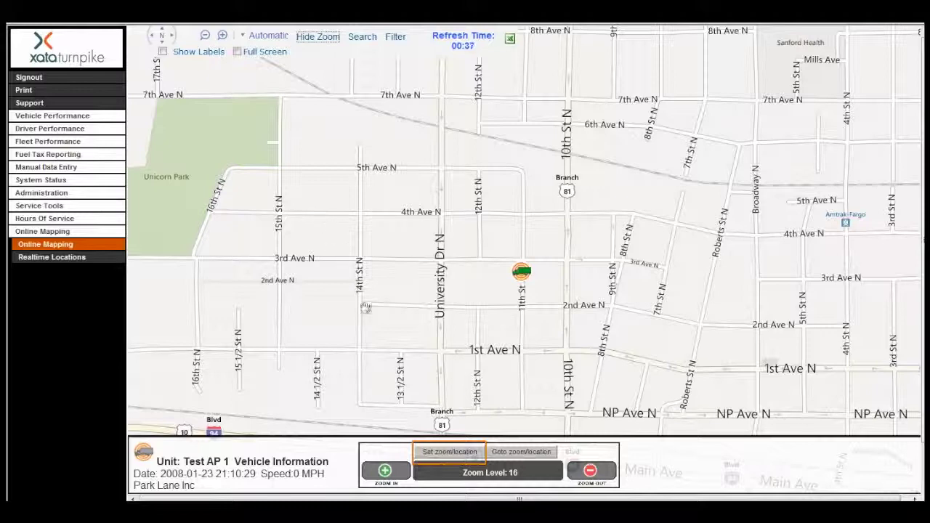
pyautogui.click(437, 455)
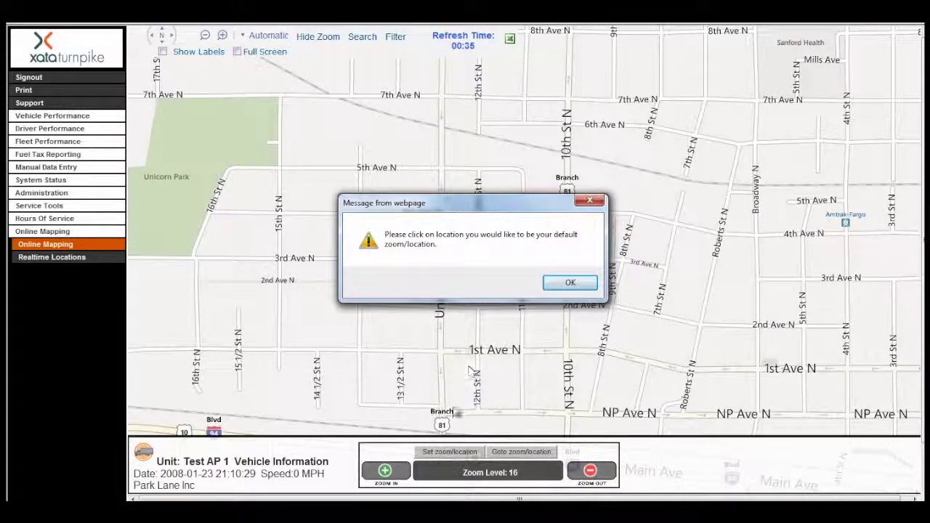
pyautogui.click(575, 284)
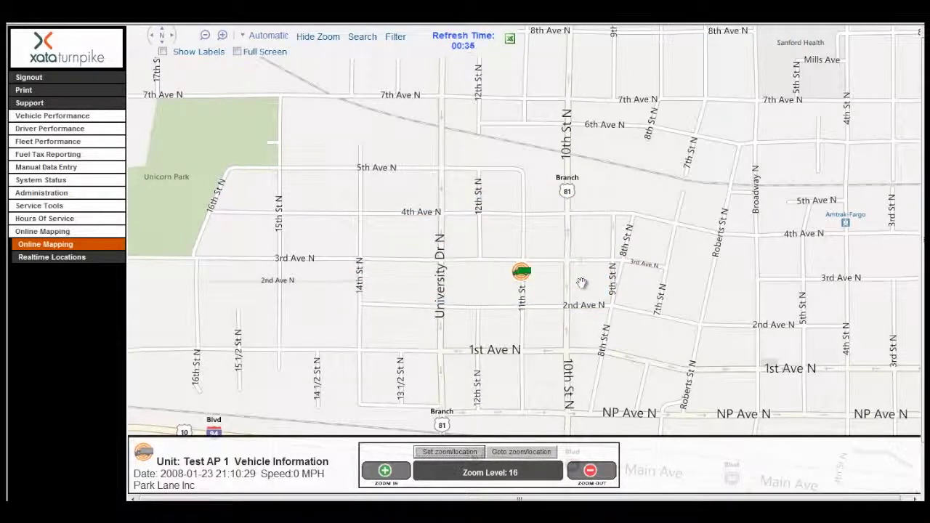
pyautogui.click(581, 283)
pyautogui.moveTo(581, 283)
pyautogui.mouseDown()
pyautogui.moveTo(618, 266)
pyautogui.moveTo(501, 286)
pyautogui.mouseUp()
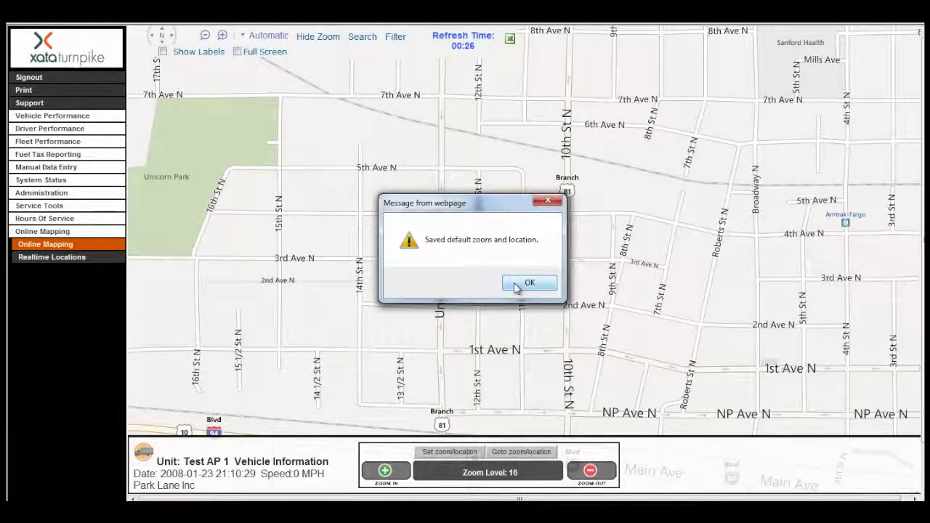
pyautogui.click(529, 283)
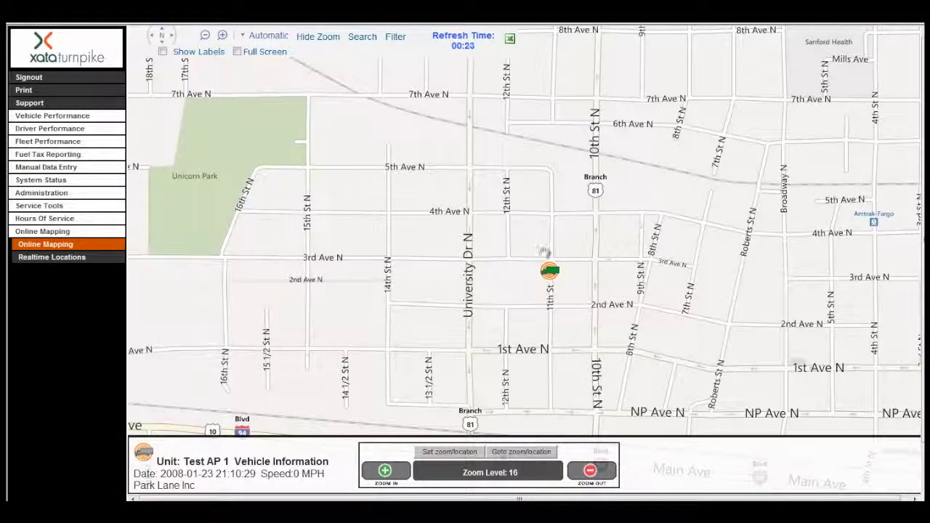
# - Pan the map east past Broadway N to the river and return to the saved default zoom and location
pyautogui.moveTo(560, 248); pyautogui.dragTo(454, 254)
pyautogui.moveTo(538, 252); pyautogui.dragTo(352, 229)
pyautogui.moveTo(425, 225); pyautogui.dragTo(400, 230)
pyautogui.moveTo(481, 220); pyautogui.dragTo(370, 249)
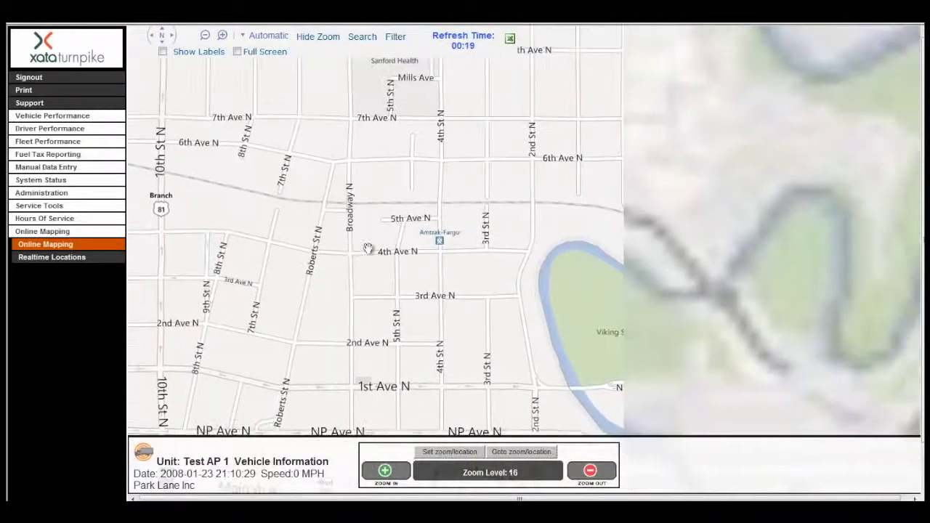
pyautogui.moveTo(498, 232); pyautogui.dragTo(460, 245)
pyautogui.moveTo(529, 264); pyautogui.dragTo(473, 254)
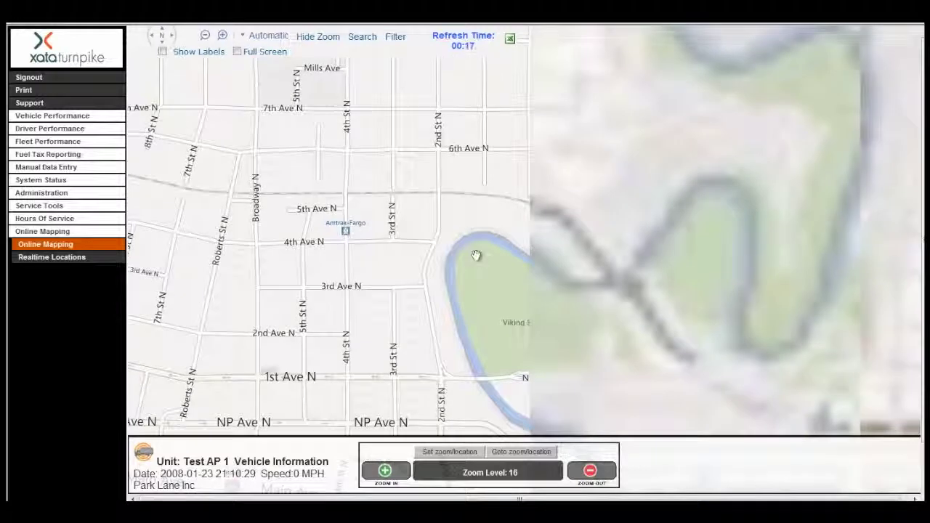
pyautogui.click(520, 453)
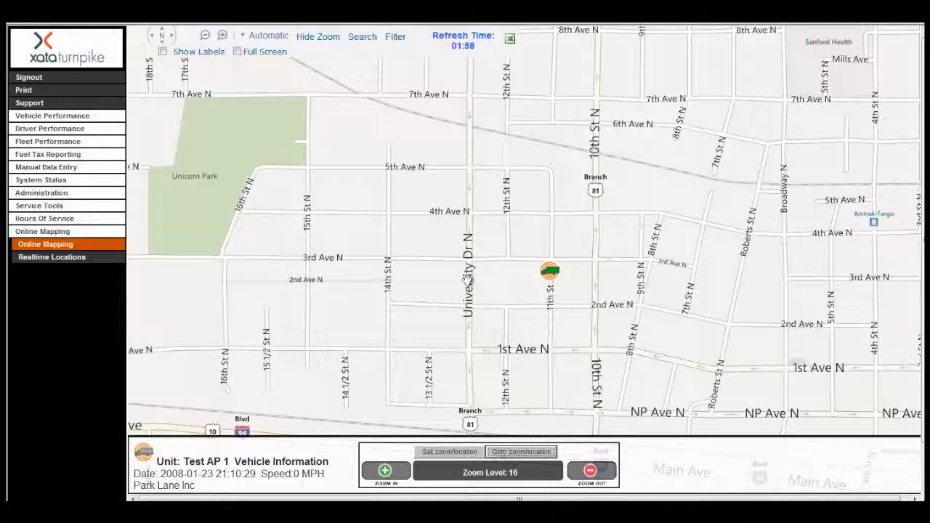
# - Zoom the map out to level 6 and turn on the vehicle labels
pyautogui.scroll(-4, 466, 279)
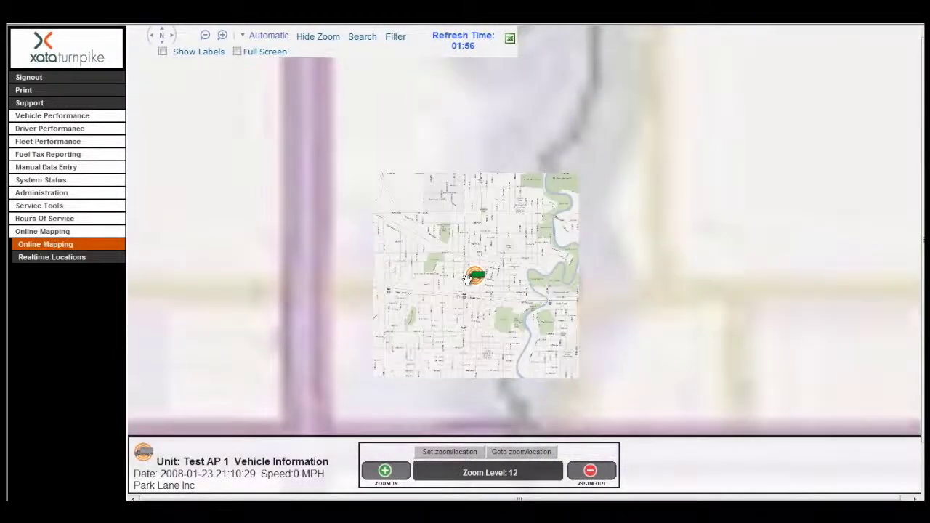
pyautogui.scroll(-1, 465, 279)
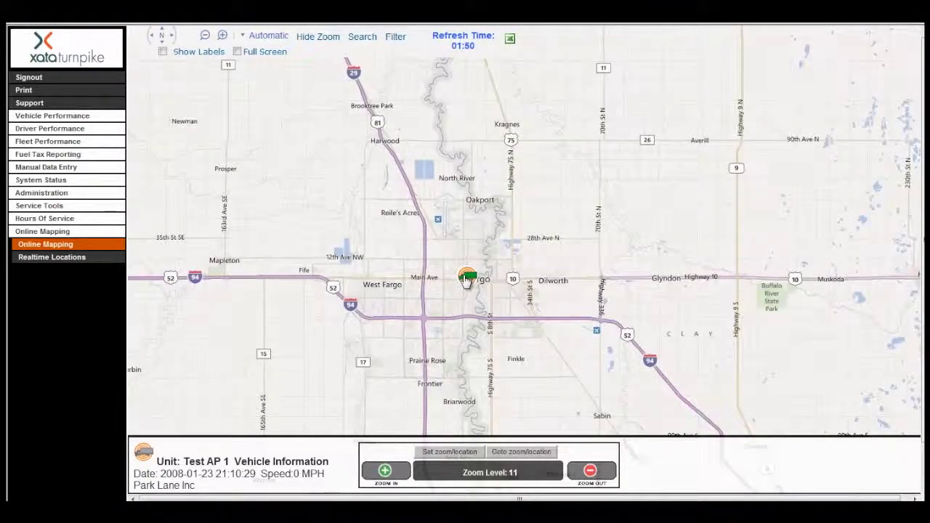
pyautogui.scroll(-2, 466, 282)
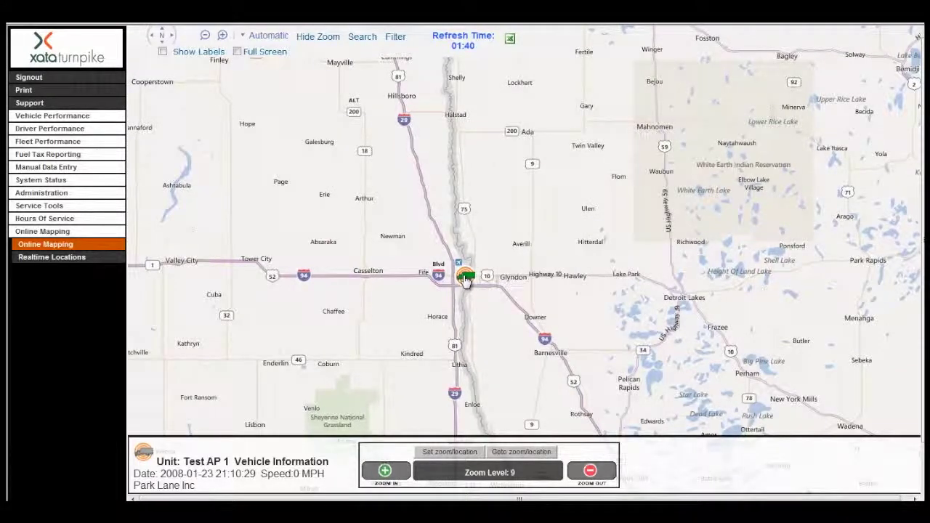
pyautogui.scroll(-3, 465, 282)
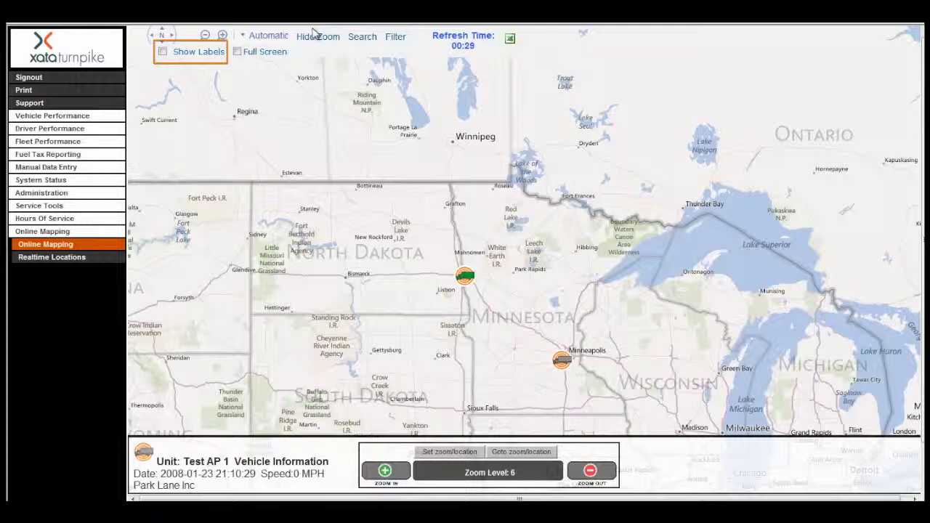
pyautogui.click(163, 51)
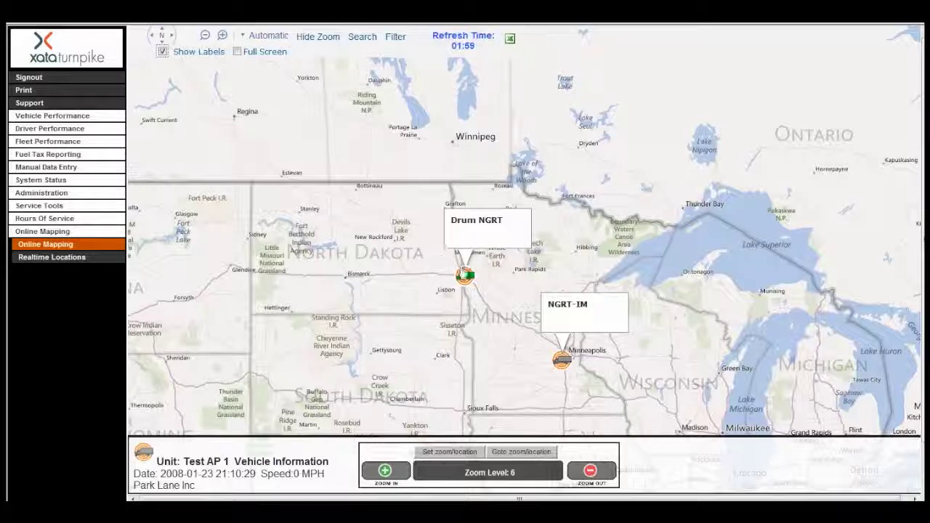
# - Examine the vehicle details of Drum NGRT near Fargo, close them, and open those of NGRT-IM near Minneapolis
pyautogui.click(464, 276)
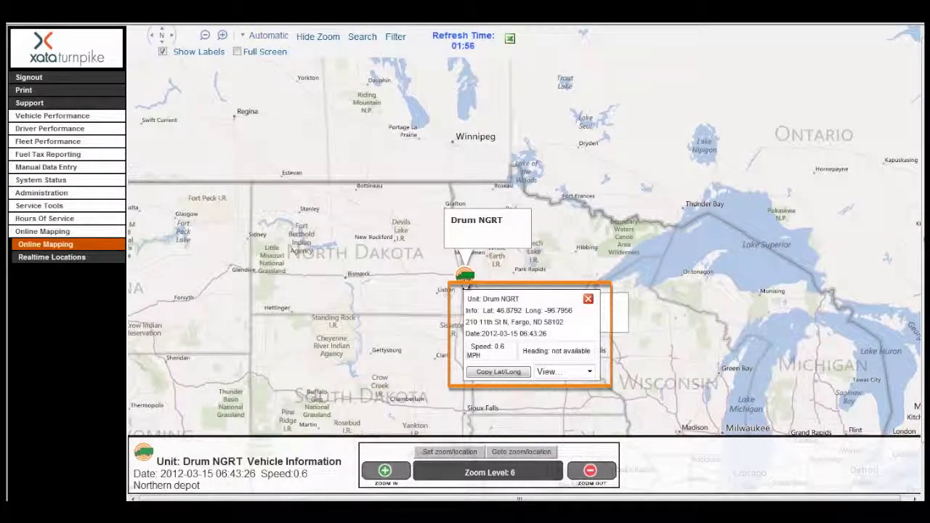
pyautogui.click(588, 299)
pyautogui.click(560, 363)
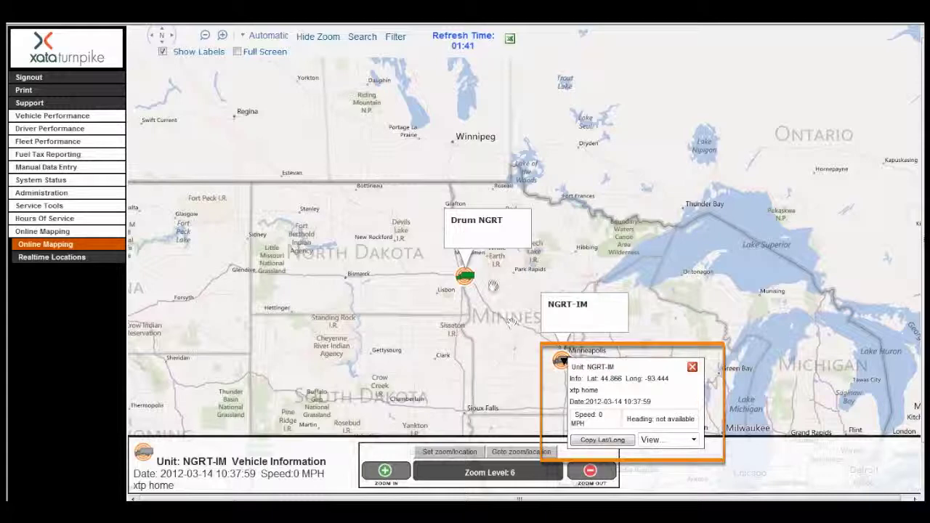
# - View the last 24 hrs of Drum NGRT's position history, advance to the second point, and run the automatic point playback
pyautogui.click(464, 277)
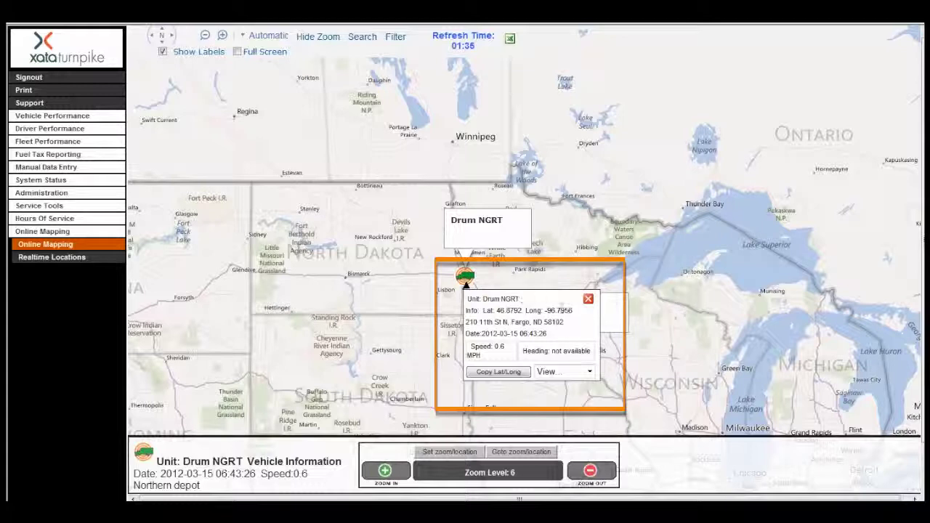
pyautogui.click(589, 373)
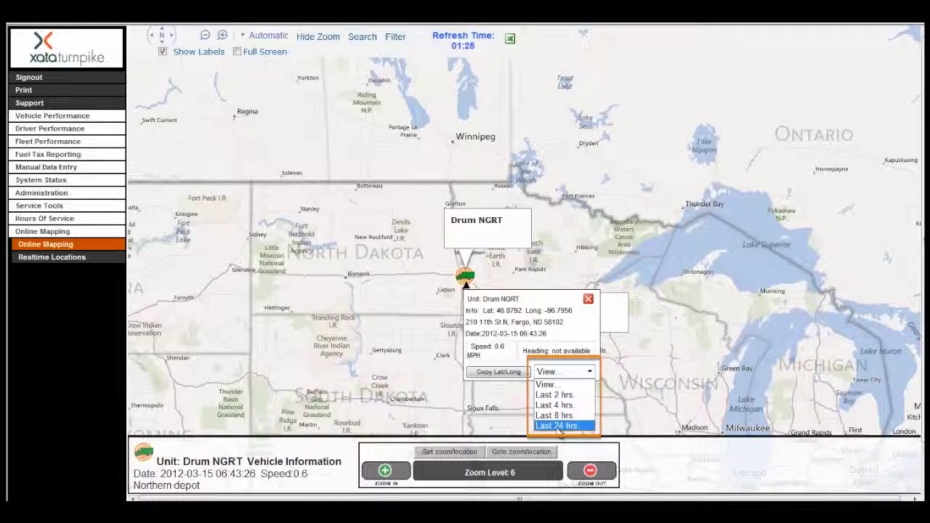
pyautogui.click(558, 426)
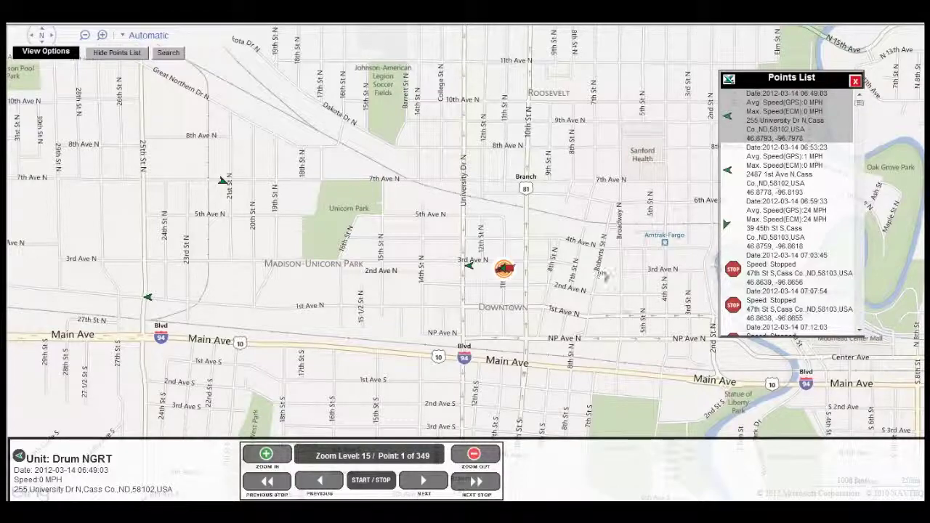
pyautogui.click(422, 483)
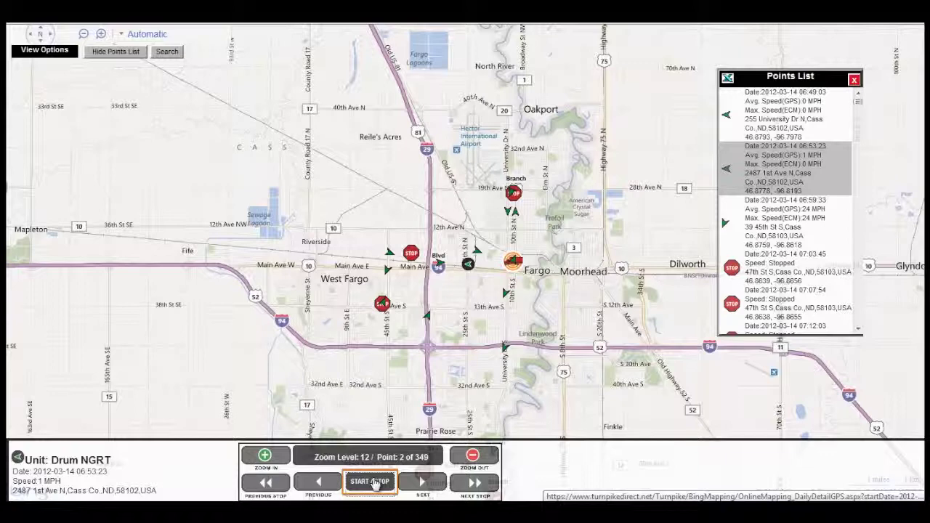
pyautogui.click(374, 484)
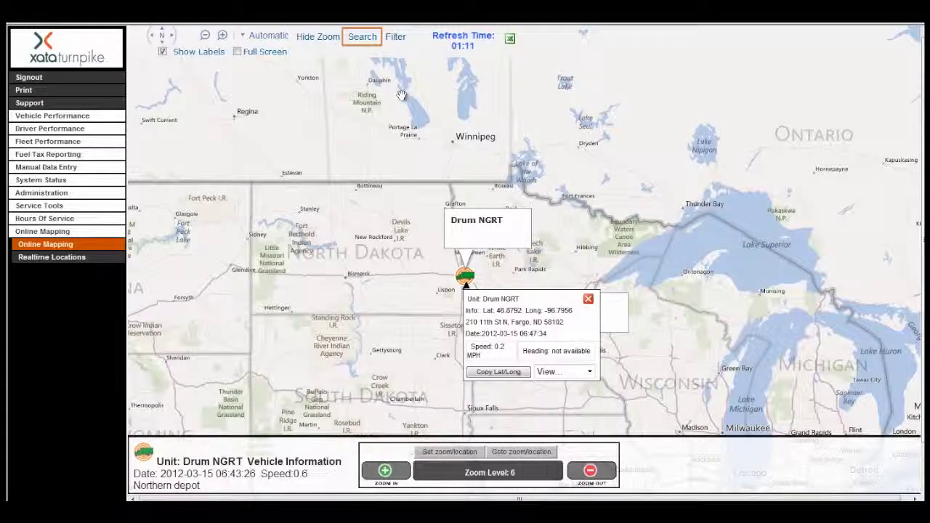
# - Open the map search and look through its Unit, Driver, Address and Geo-code options
pyautogui.click(364, 37)
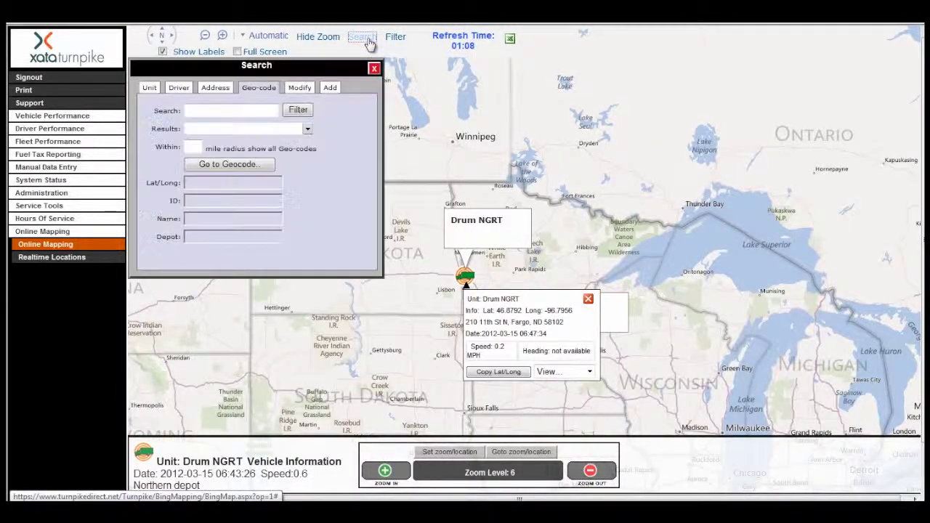
pyautogui.click(149, 88)
pyautogui.click(178, 87)
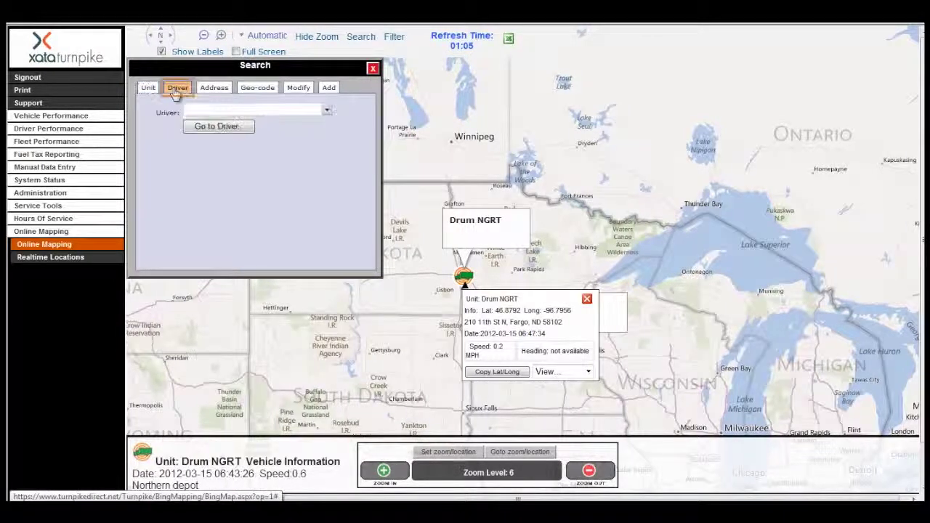
pyautogui.click(215, 89)
pyautogui.click(256, 90)
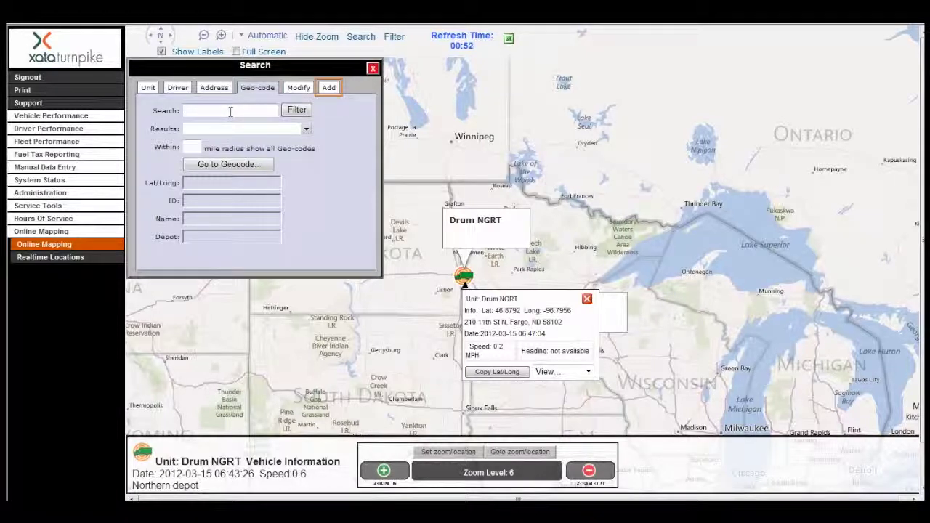
# - Filter the geo-codes by "north" and select Northern depot from the results
pyautogui.click(230, 111)
pyautogui.write('north')
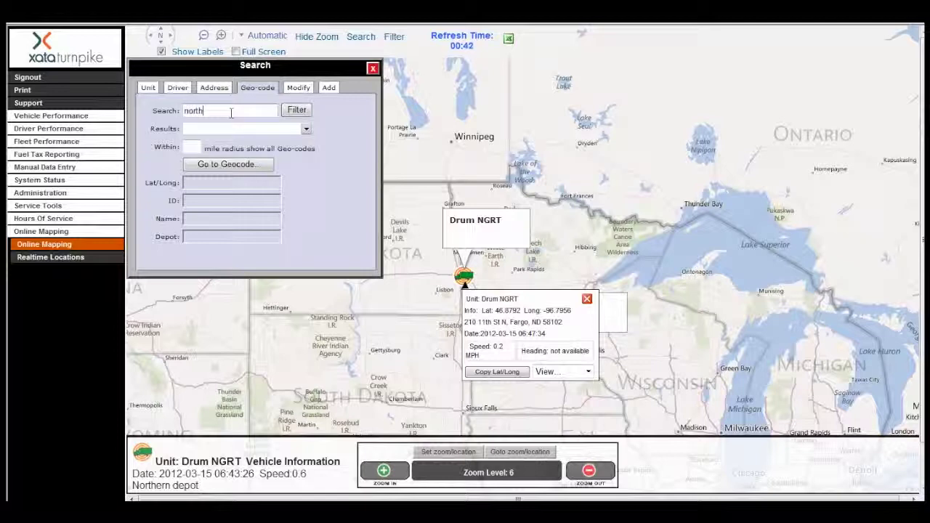
pyautogui.click(297, 109)
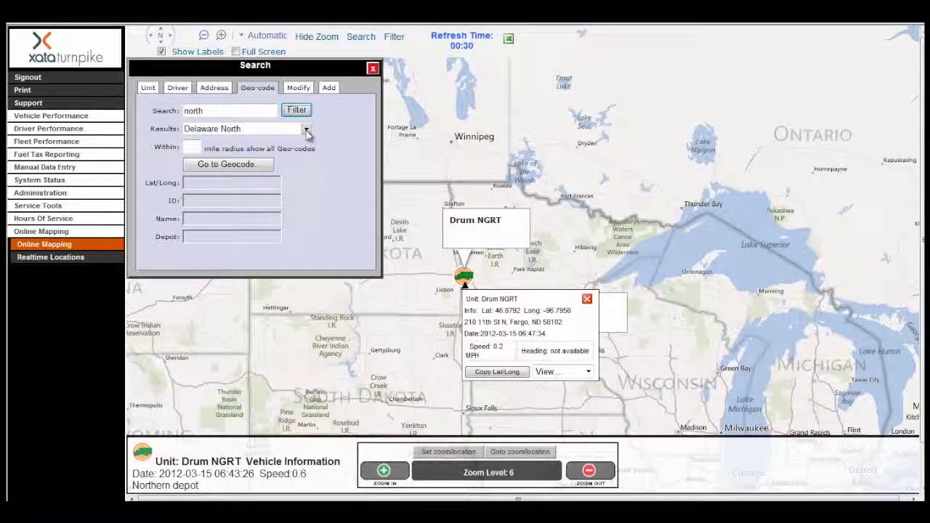
pyautogui.click(306, 130)
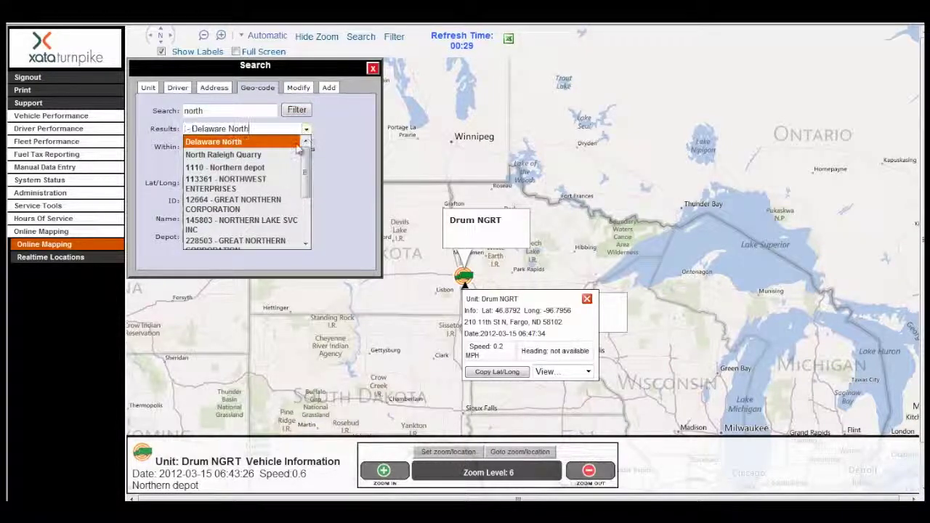
pyautogui.click(251, 168)
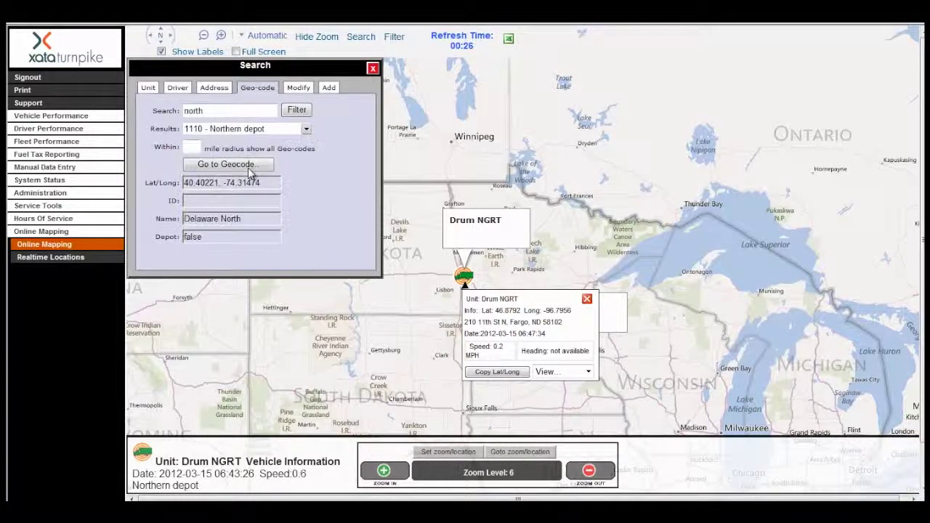
# - Go to the Northern depot geo-code on the map and view its area up close
pyautogui.click(248, 166)
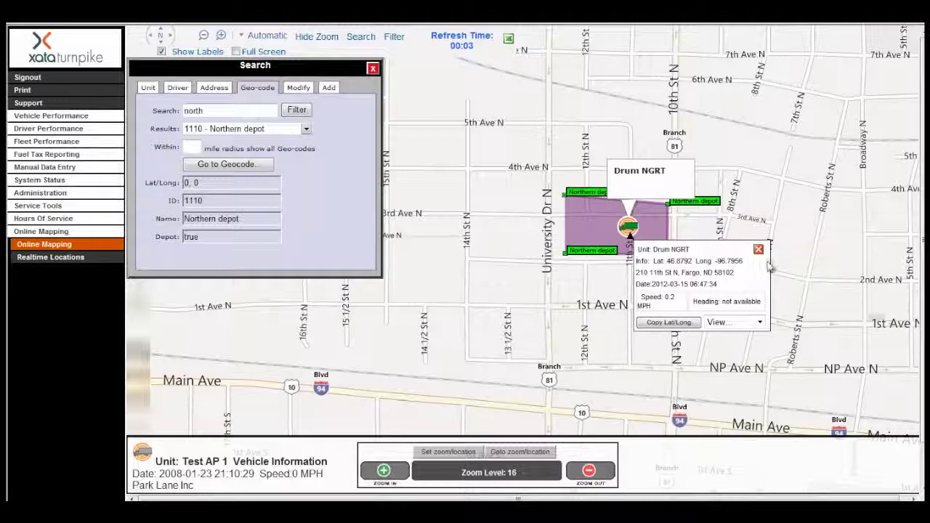
pyautogui.scroll(1, 491, 238)
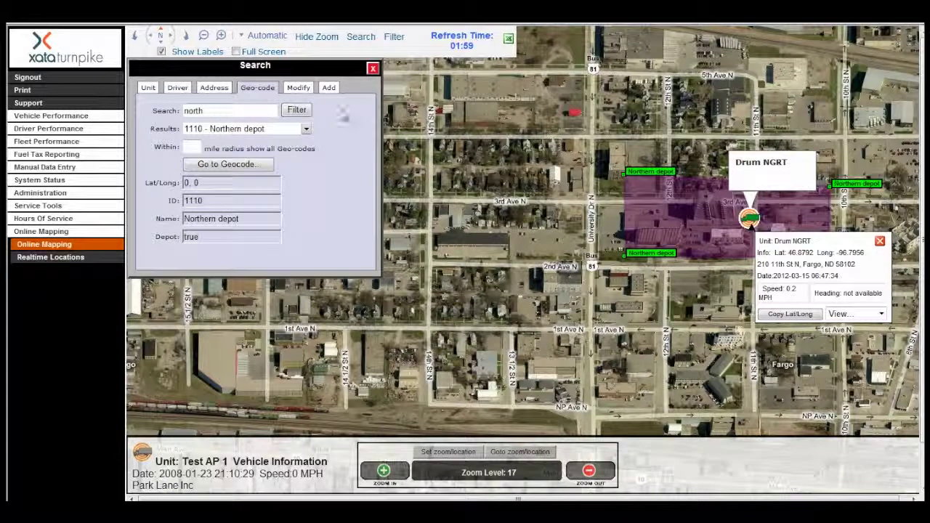
# - Add a circle geo-code with ID 292929 and name test, centred on the long building between 2nd and 3rd Ave N, west of University Dr N
pyautogui.click(330, 88)
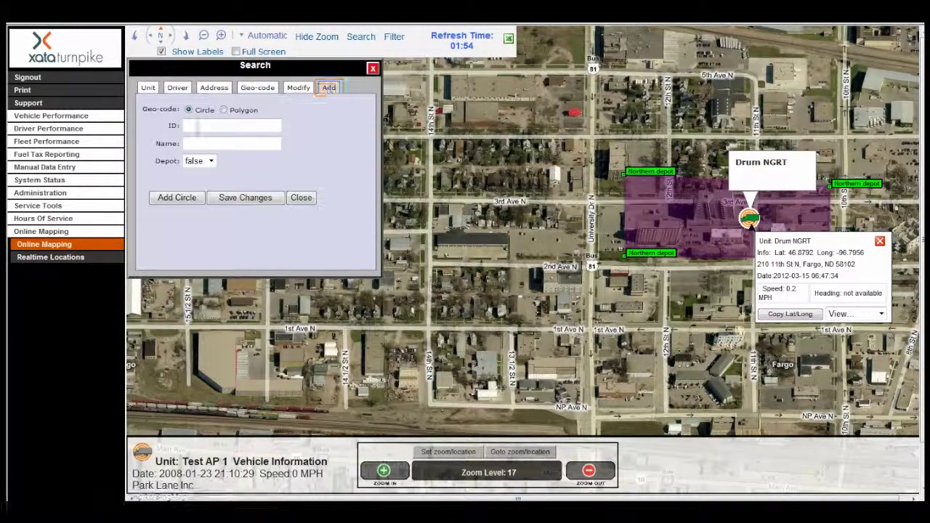
pyautogui.click(196, 127)
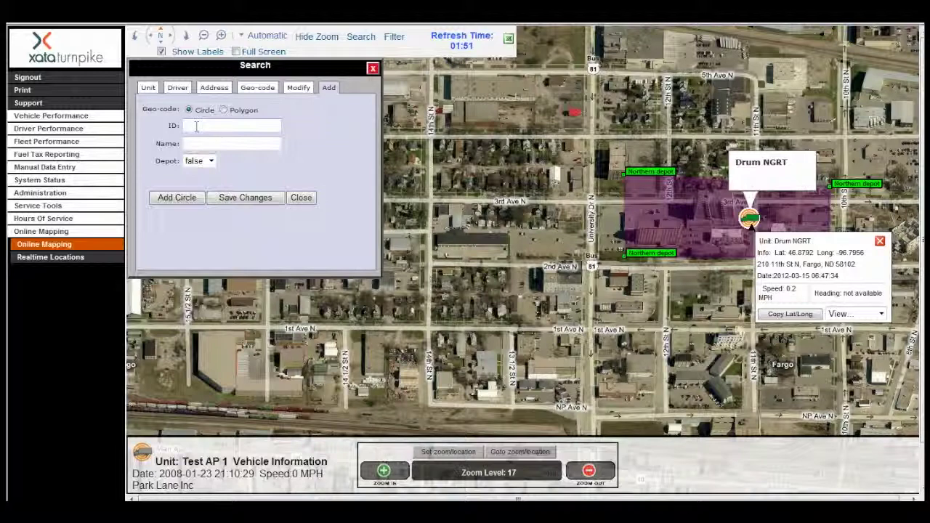
pyautogui.write('292929')
pyautogui.press('Tab')
pyautogui.write('test')
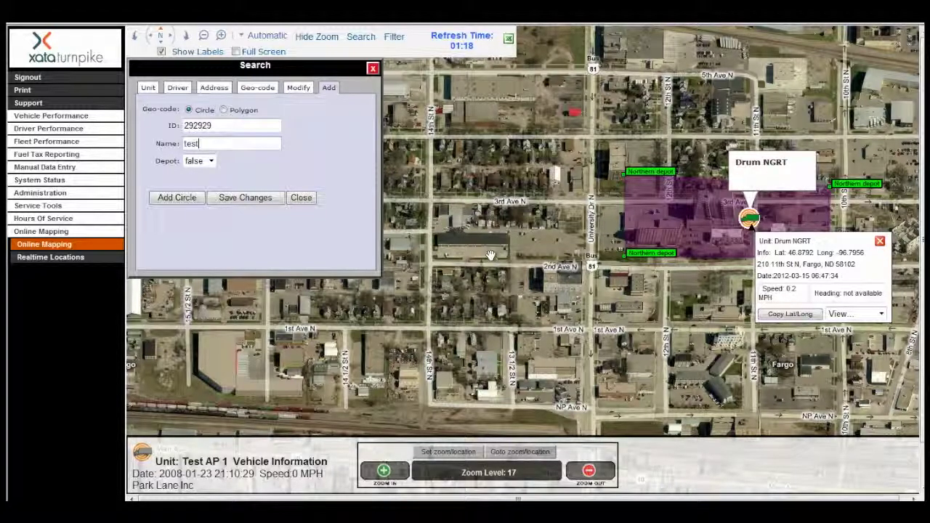
pyautogui.click(167, 204)
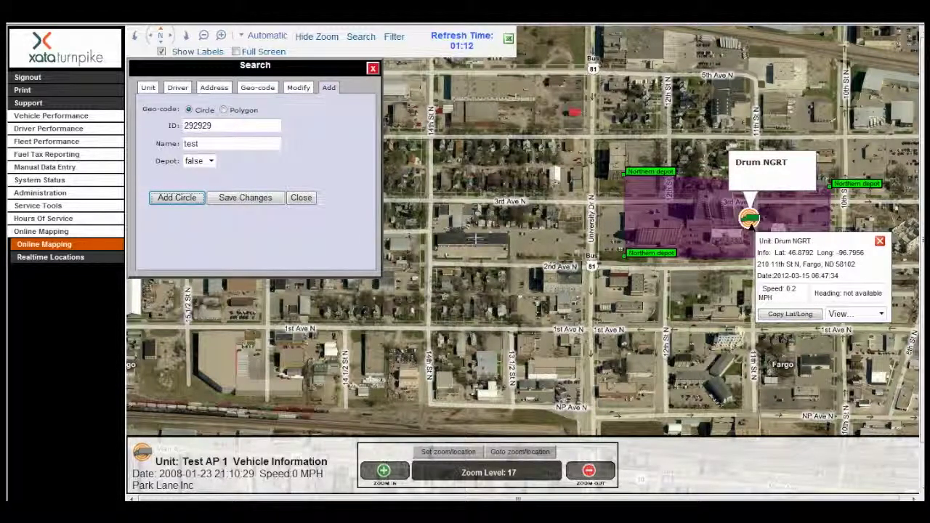
pyautogui.click(479, 248)
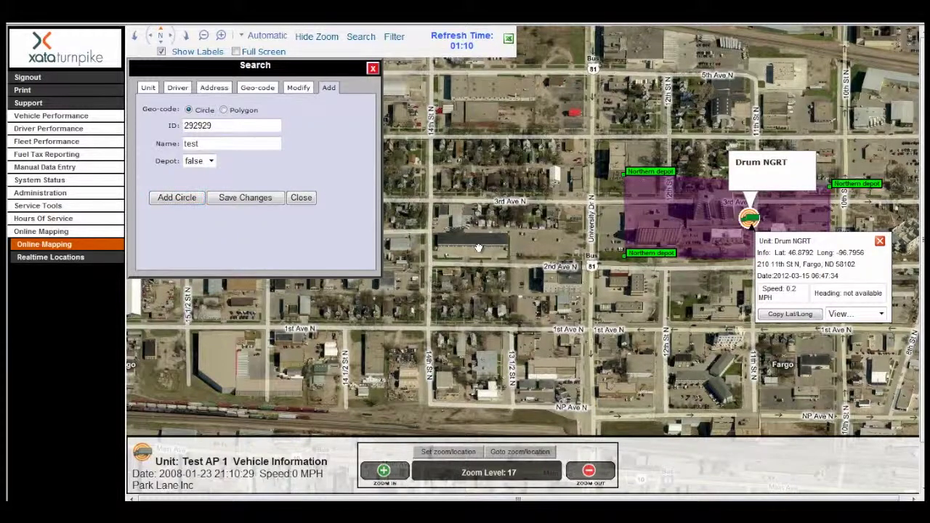
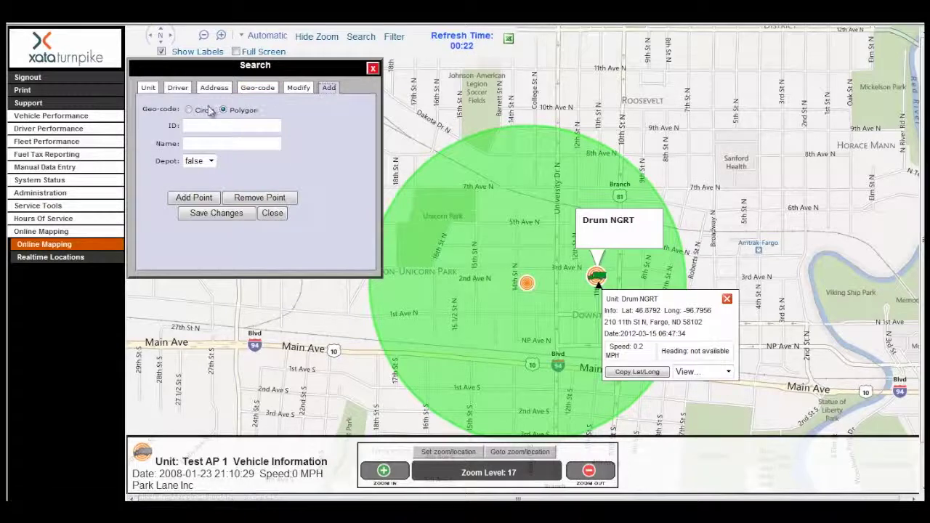
# - Filter the geo-codes by "north" again, select 1110 - Northern depot, and go to it on the map
pyautogui.click(257, 87)
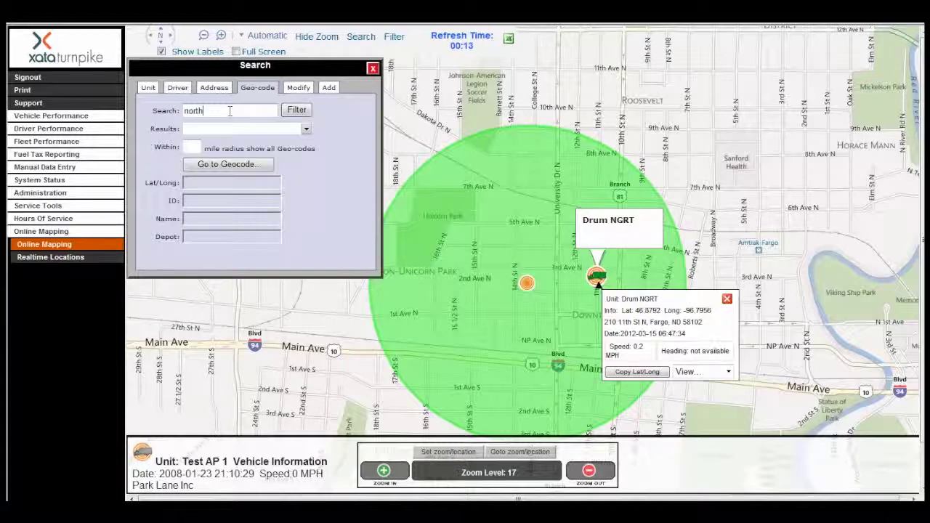
pyautogui.click(298, 110)
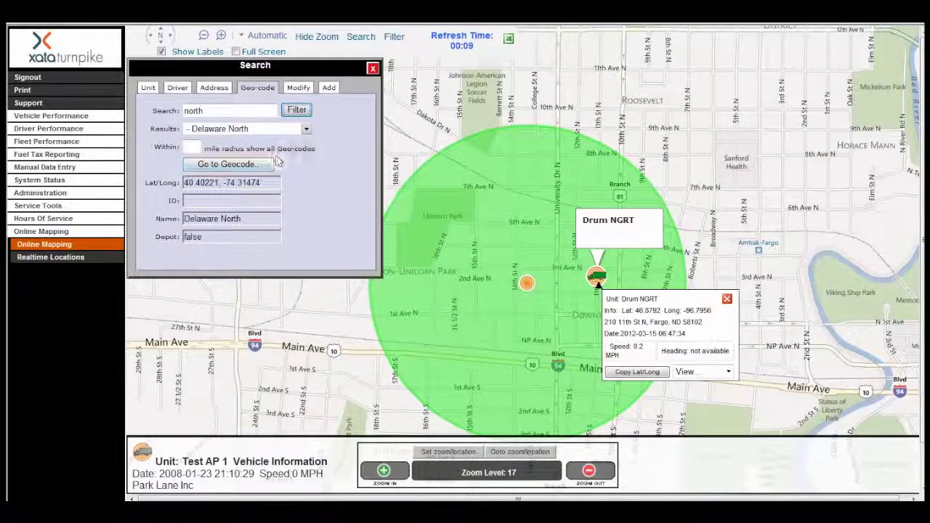
pyautogui.click(306, 129)
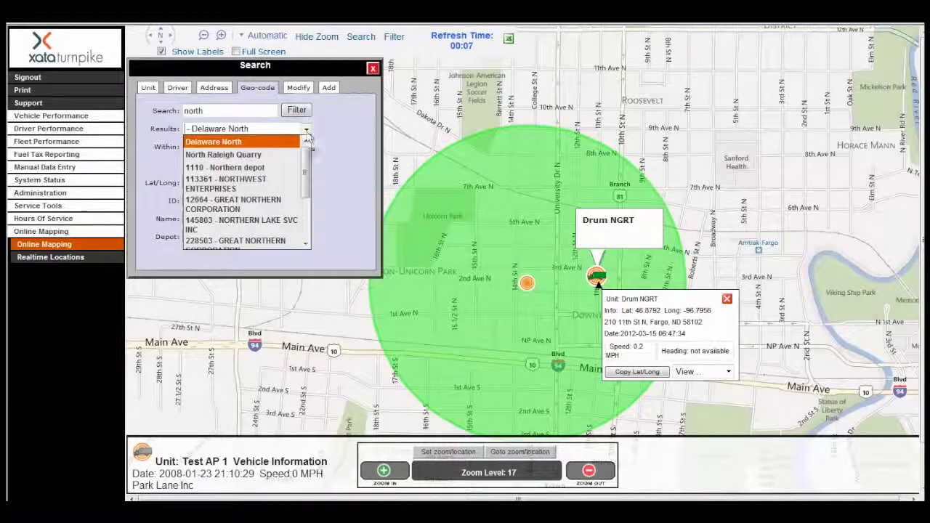
pyautogui.click(226, 168)
pyautogui.click(227, 164)
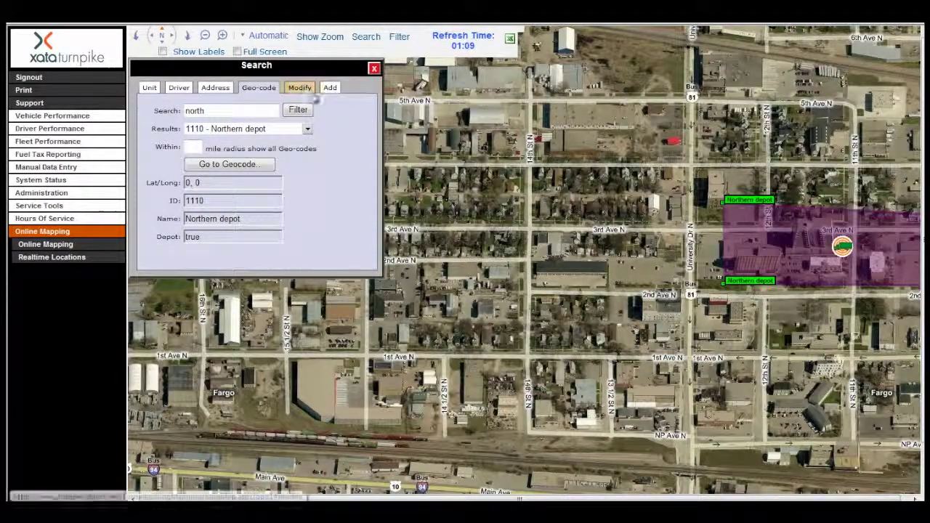
# - Set up a new polygon geo-code with ID 292929 and name test
pyautogui.click(332, 87)
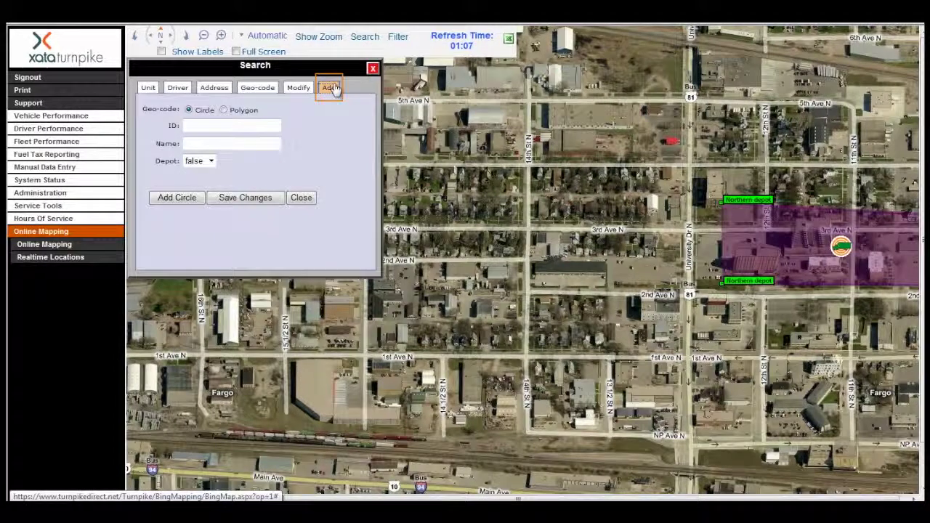
pyautogui.click(223, 110)
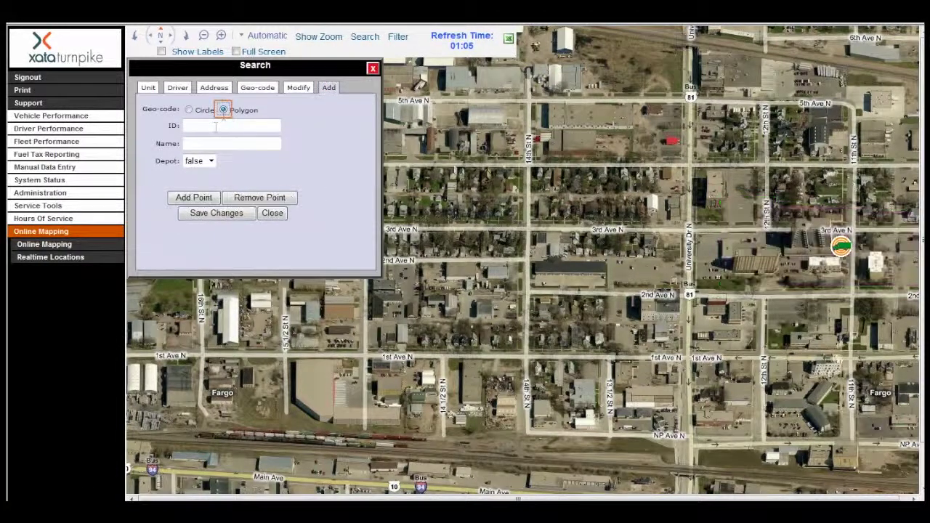
pyautogui.click(205, 124)
pyautogui.write('292929')
pyautogui.press('Tab')
pyautogui.write('tes')
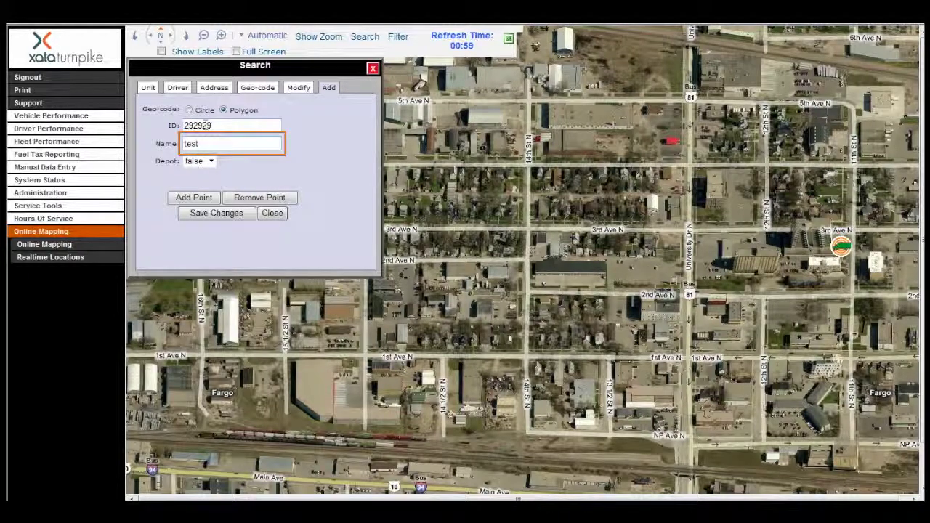
# - Place four polygon points around the long building at 14th St N, just north of 2nd Ave N
pyautogui.click(186, 200)
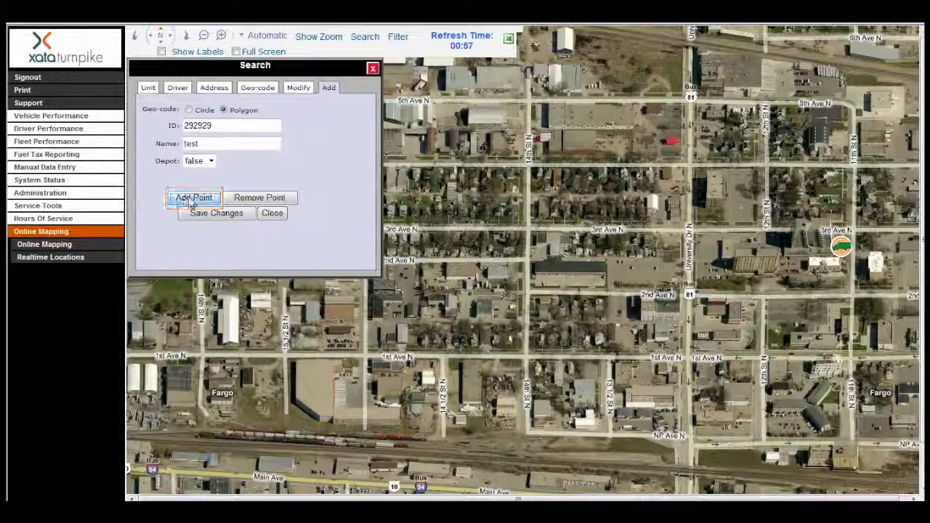
pyautogui.moveTo(514, 251); pyautogui.dragTo(619, 298)
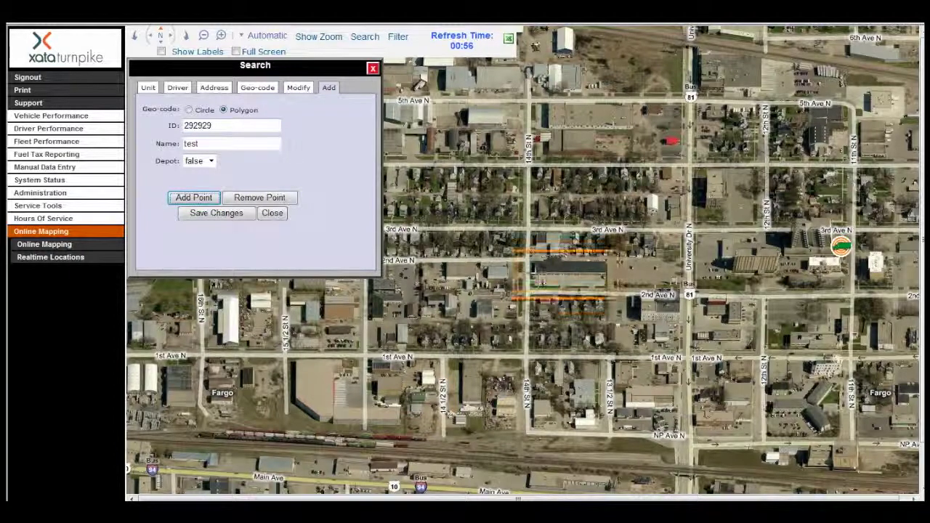
pyautogui.click(531, 263)
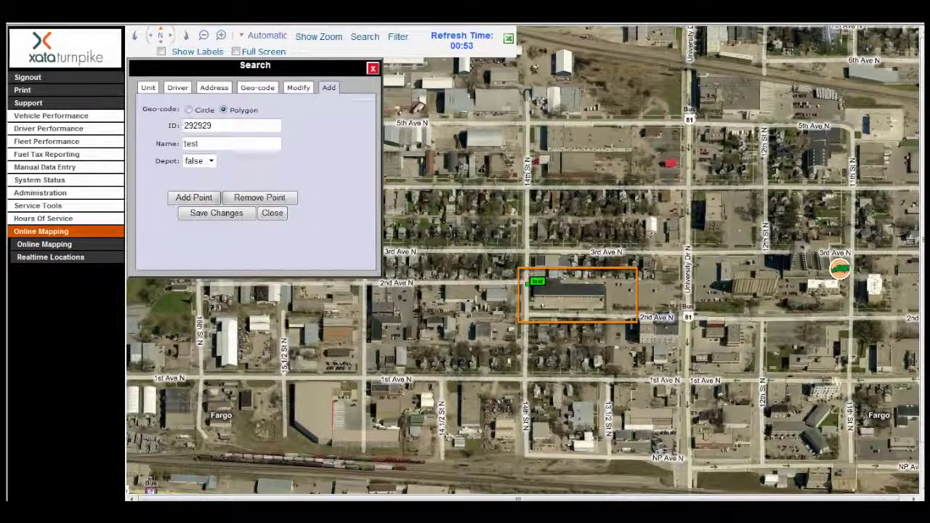
pyautogui.click(189, 202)
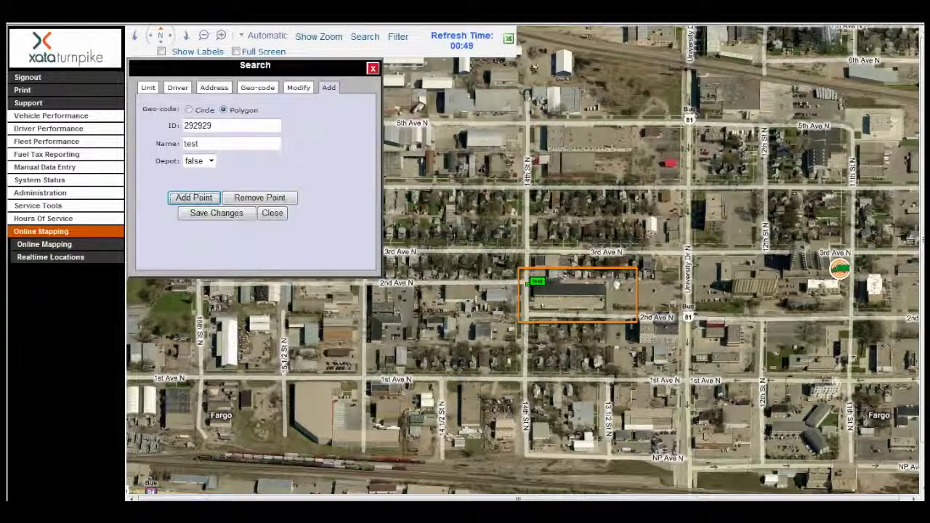
pyautogui.click(616, 278)
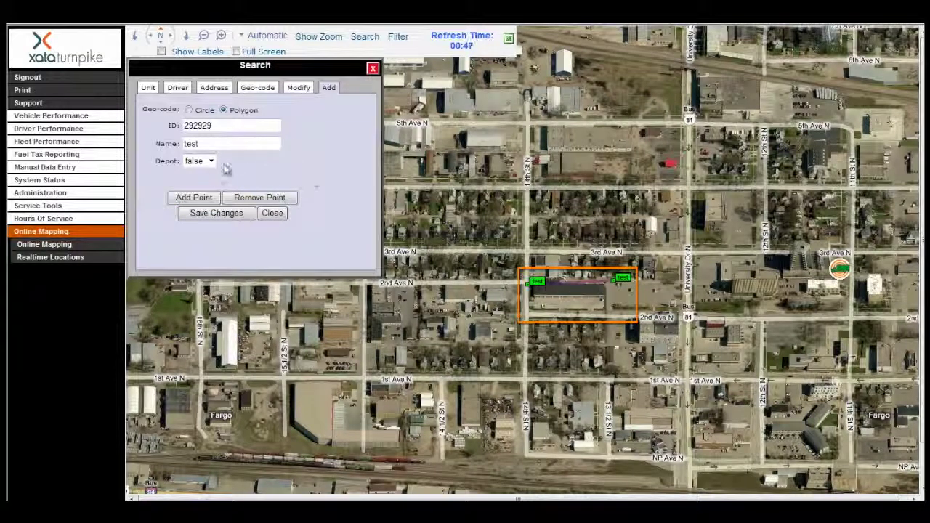
pyautogui.click(194, 200)
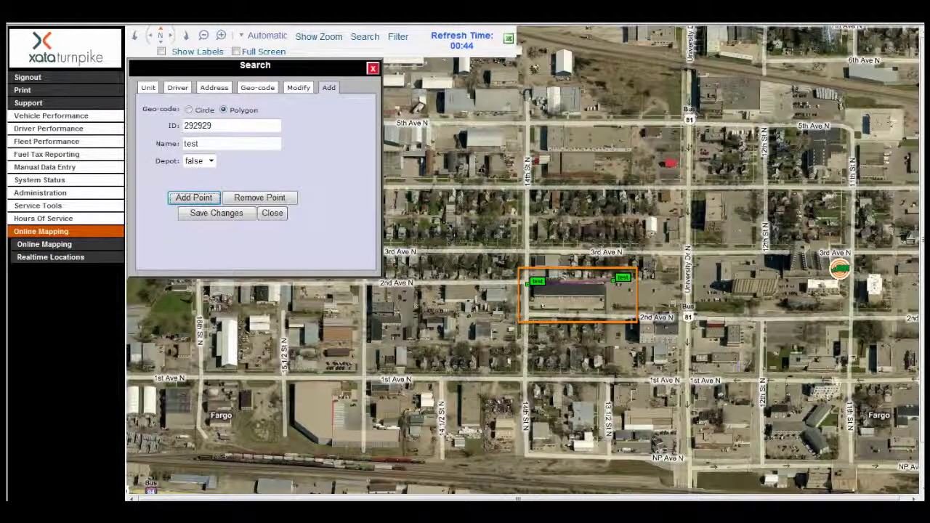
pyautogui.click(616, 312)
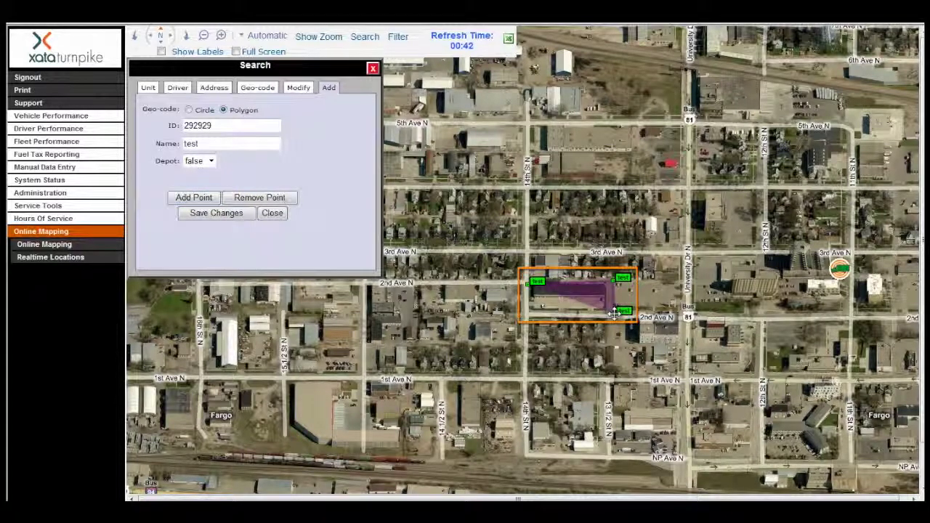
pyautogui.click(192, 199)
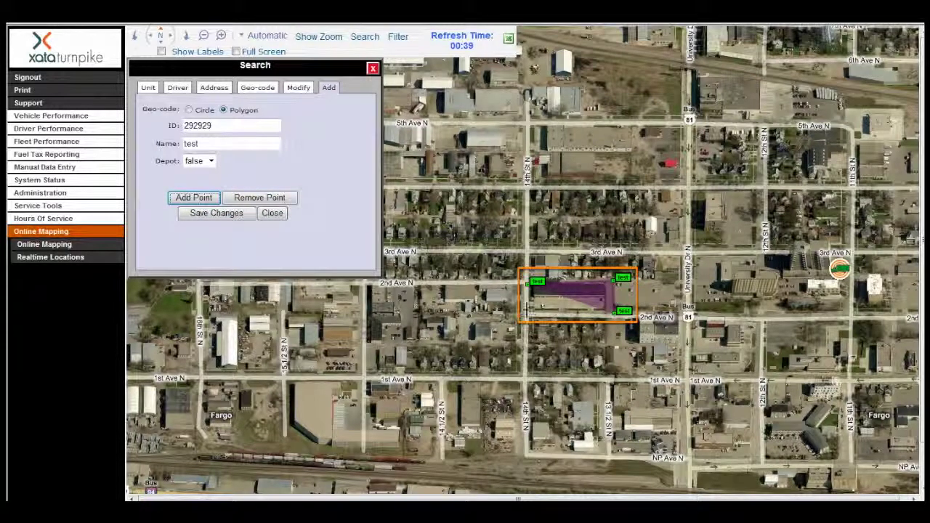
pyautogui.click(529, 308)
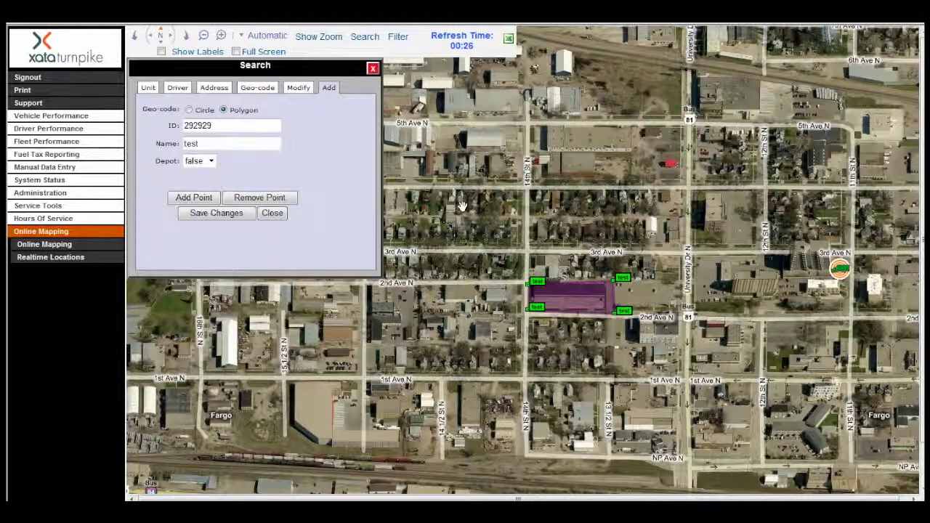
# - Save the test polygon geo-code and dismiss the message
pyautogui.click(221, 218)
pyautogui.click(221, 217)
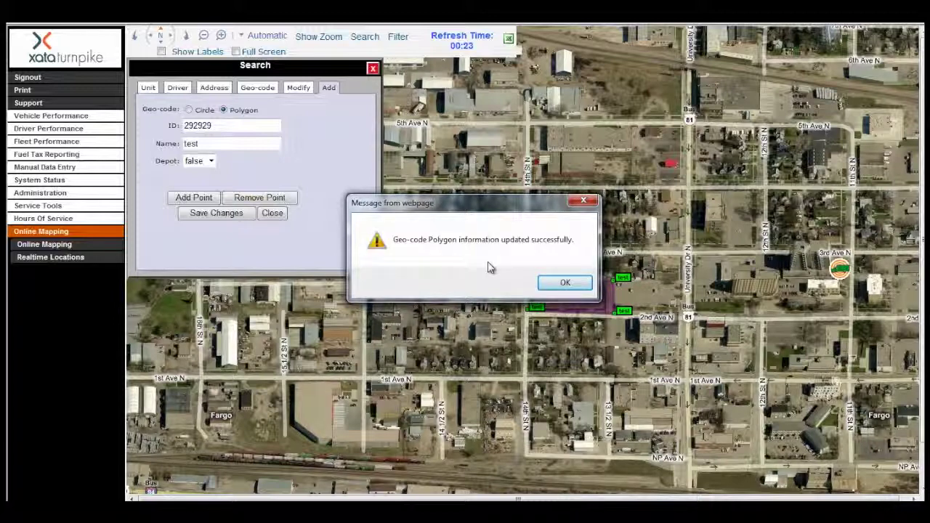
pyautogui.click(559, 284)
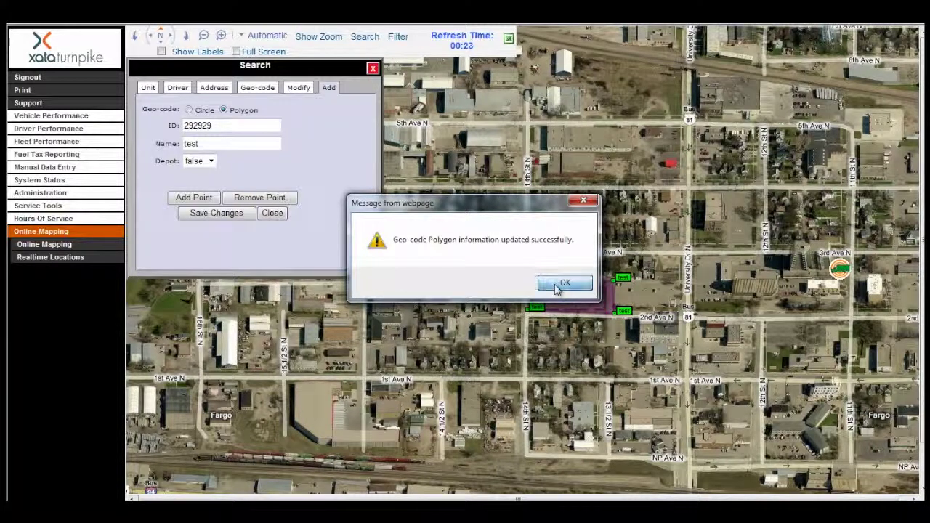
# - Look through the options for adding geo-codes and modifying the test geo-code, and close the search
pyautogui.click(329, 88)
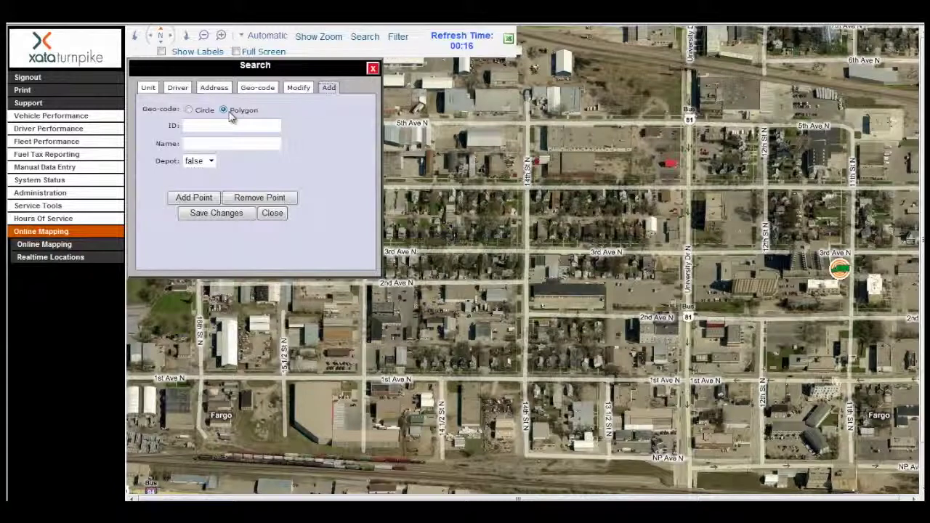
pyautogui.click(303, 95)
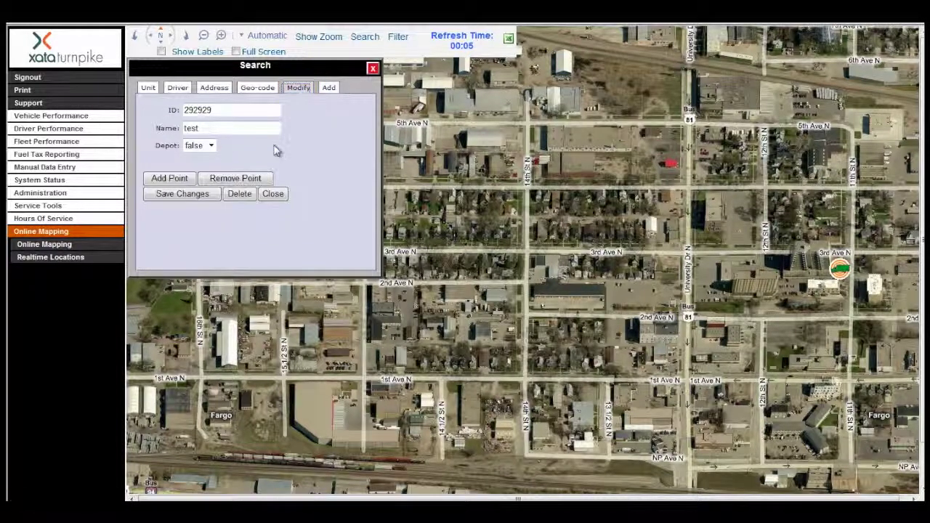
pyautogui.click(168, 180)
pyautogui.click(222, 182)
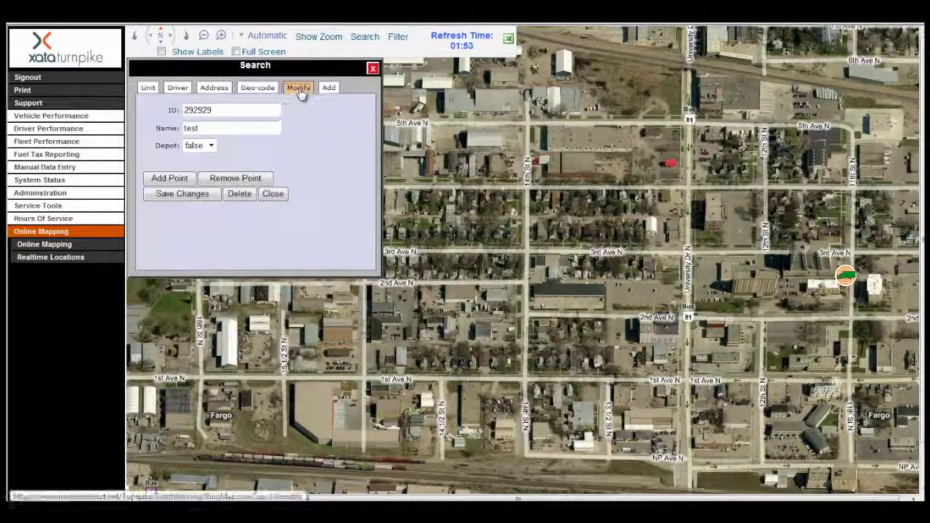
pyautogui.click(273, 195)
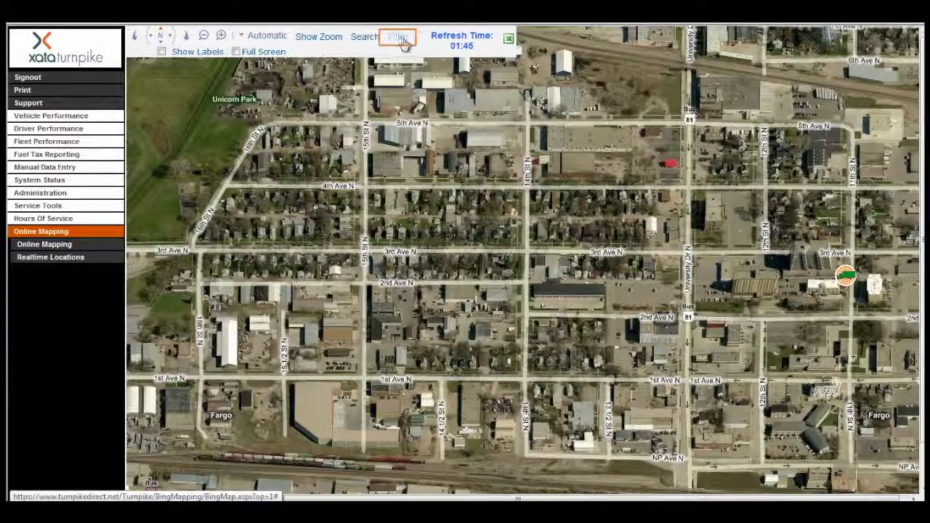
# - Open the vehicle filter, browse the groups, choose All, and apply the filter
pyautogui.click(401, 39)
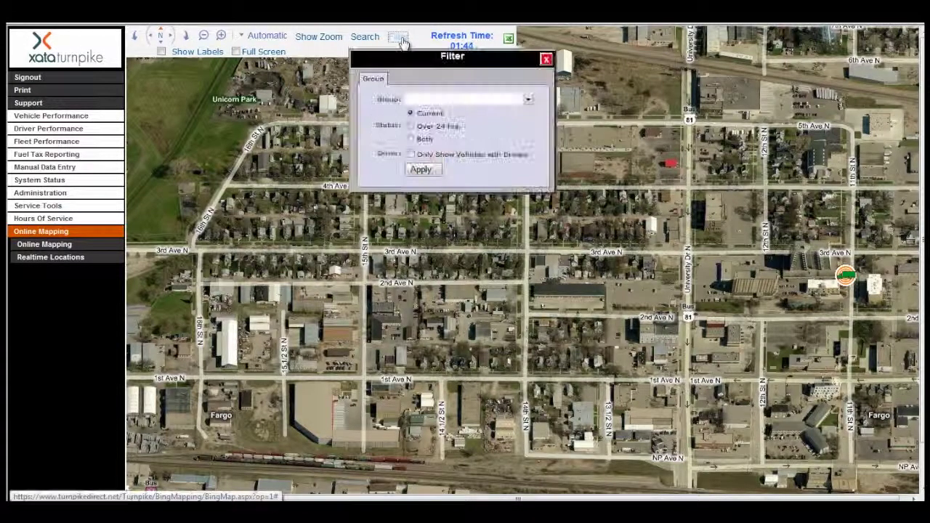
pyautogui.click(527, 98)
pyautogui.scroll(-3, 468, 167)
pyautogui.scroll(-10, 525, 185)
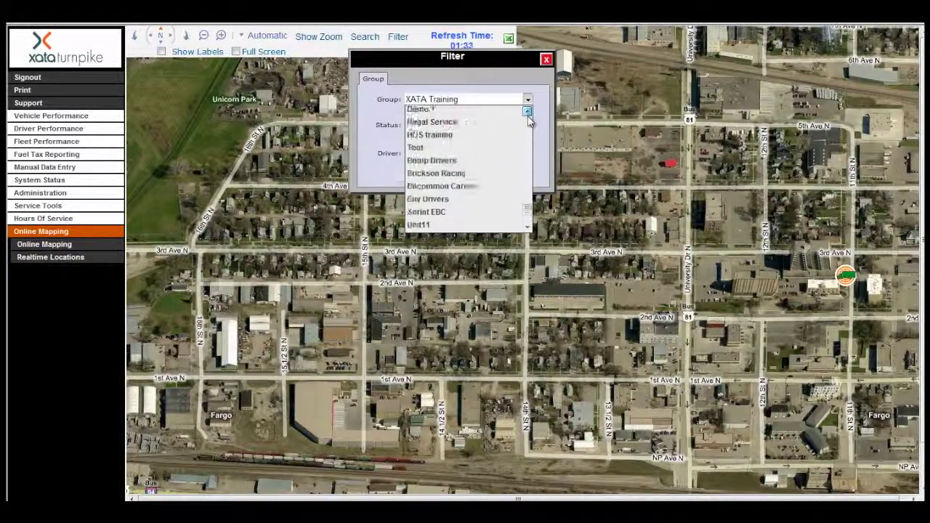
pyautogui.scroll(10, 526, 204)
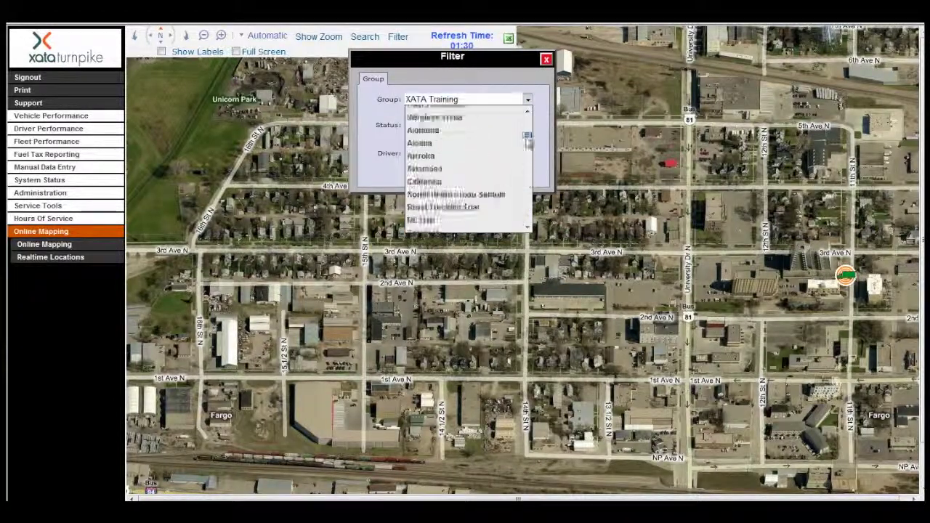
pyautogui.click(446, 112)
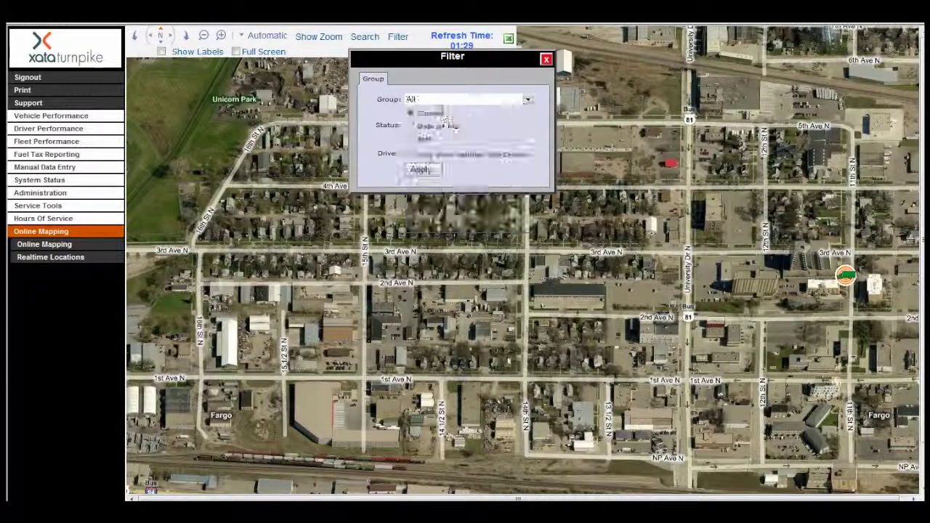
pyautogui.click(422, 170)
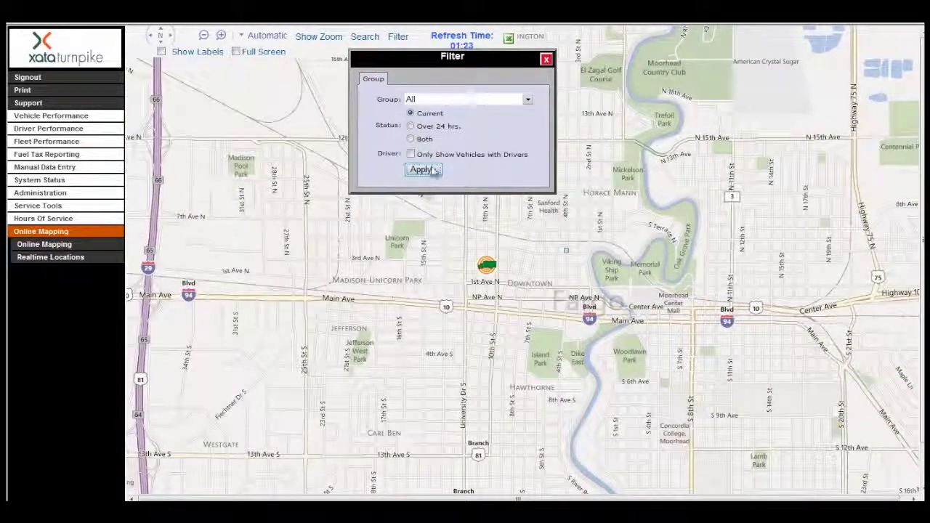
# - Filter the map to vehicles in all groups with status over 24 hours, and view them across the Upper Midwest
pyautogui.click(411, 127)
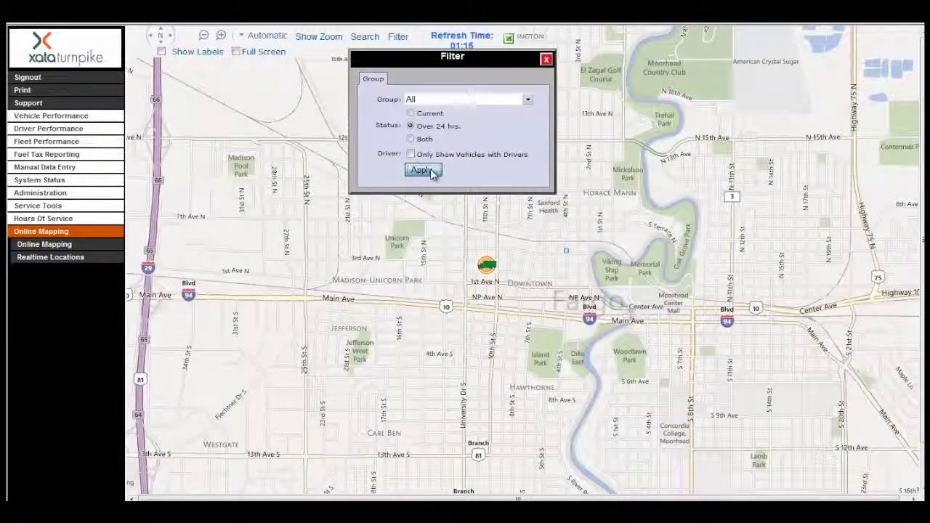
pyautogui.click(421, 170)
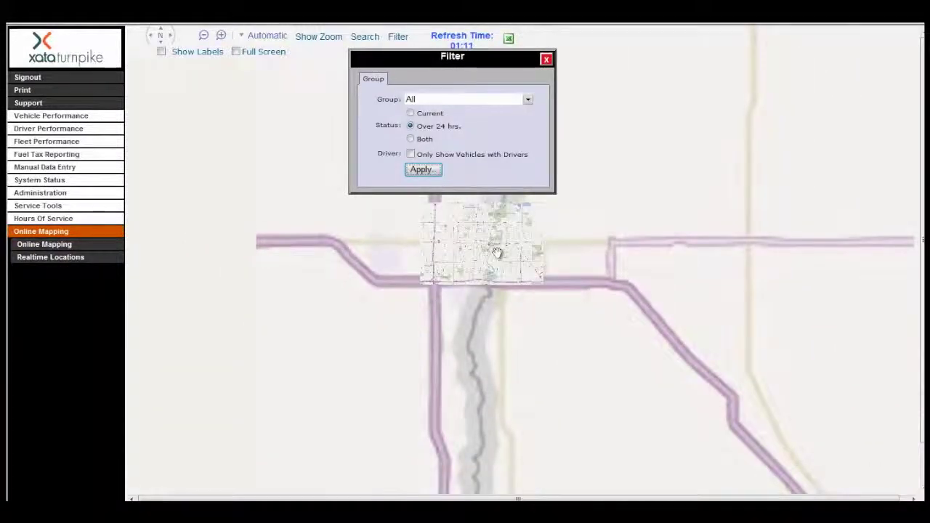
pyautogui.scroll(-2, 496, 252)
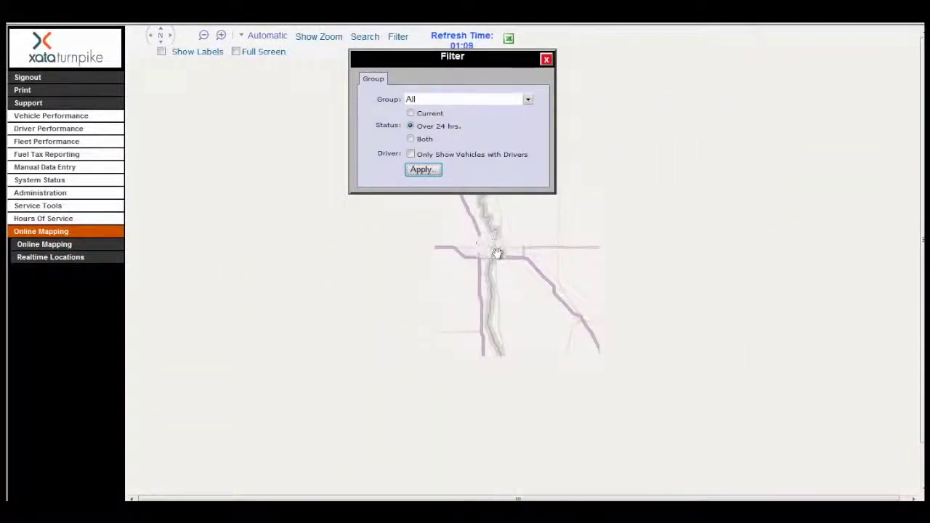
pyautogui.scroll(-3, 497, 252)
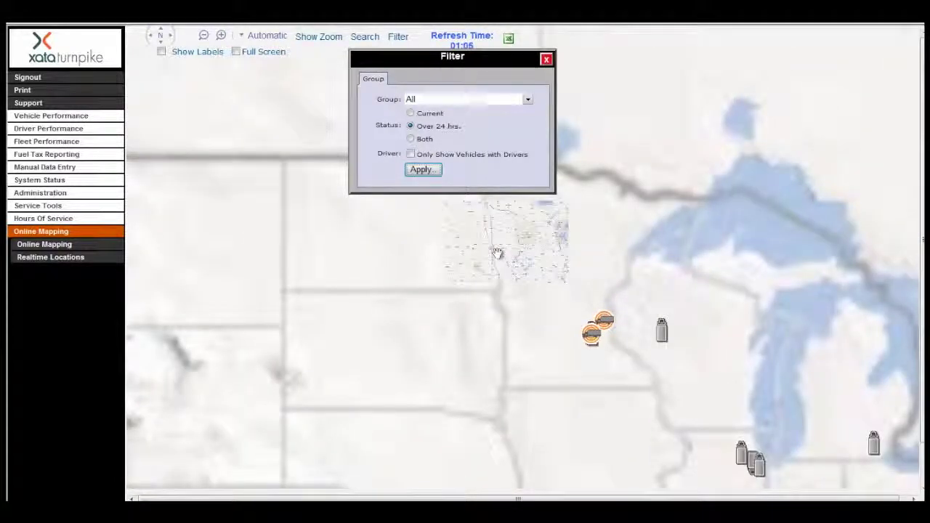
# - Set the vehicle filter's status to Both and choose to show only vehicles with drivers
pyautogui.click(410, 139)
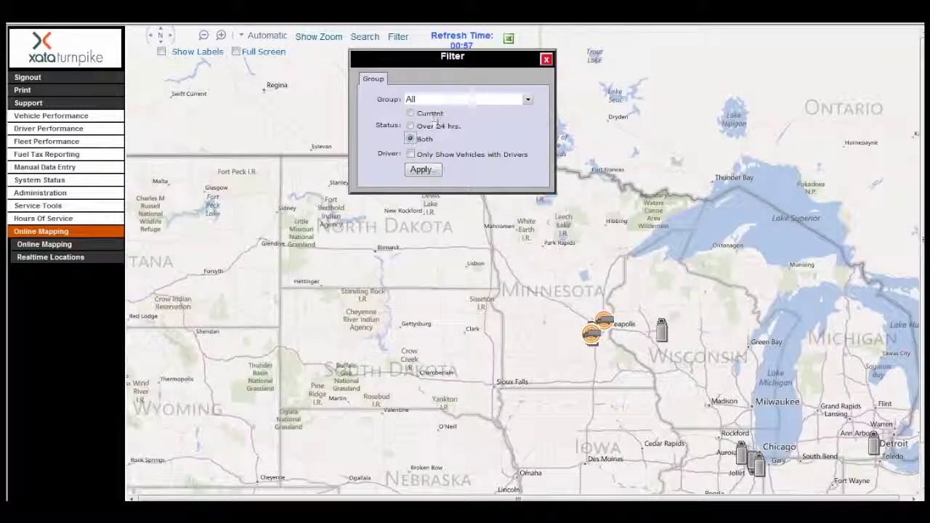
pyautogui.click(411, 154)
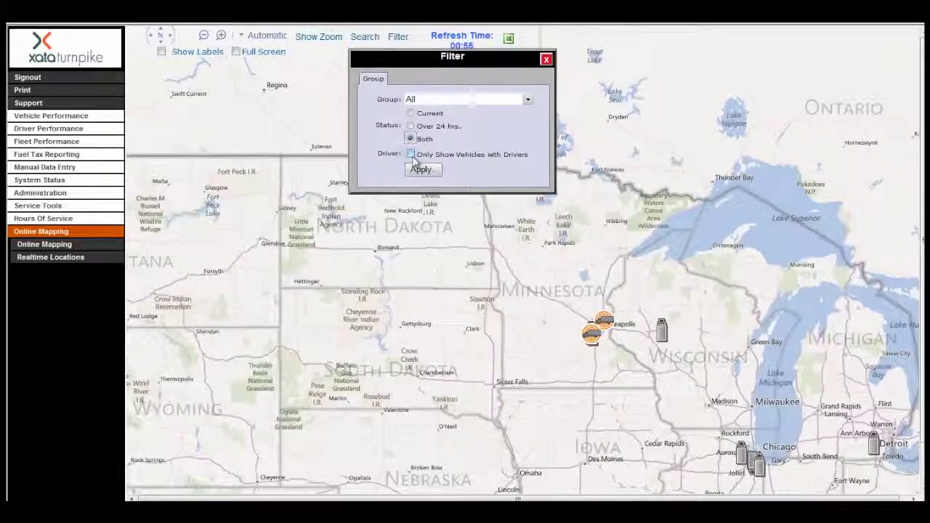